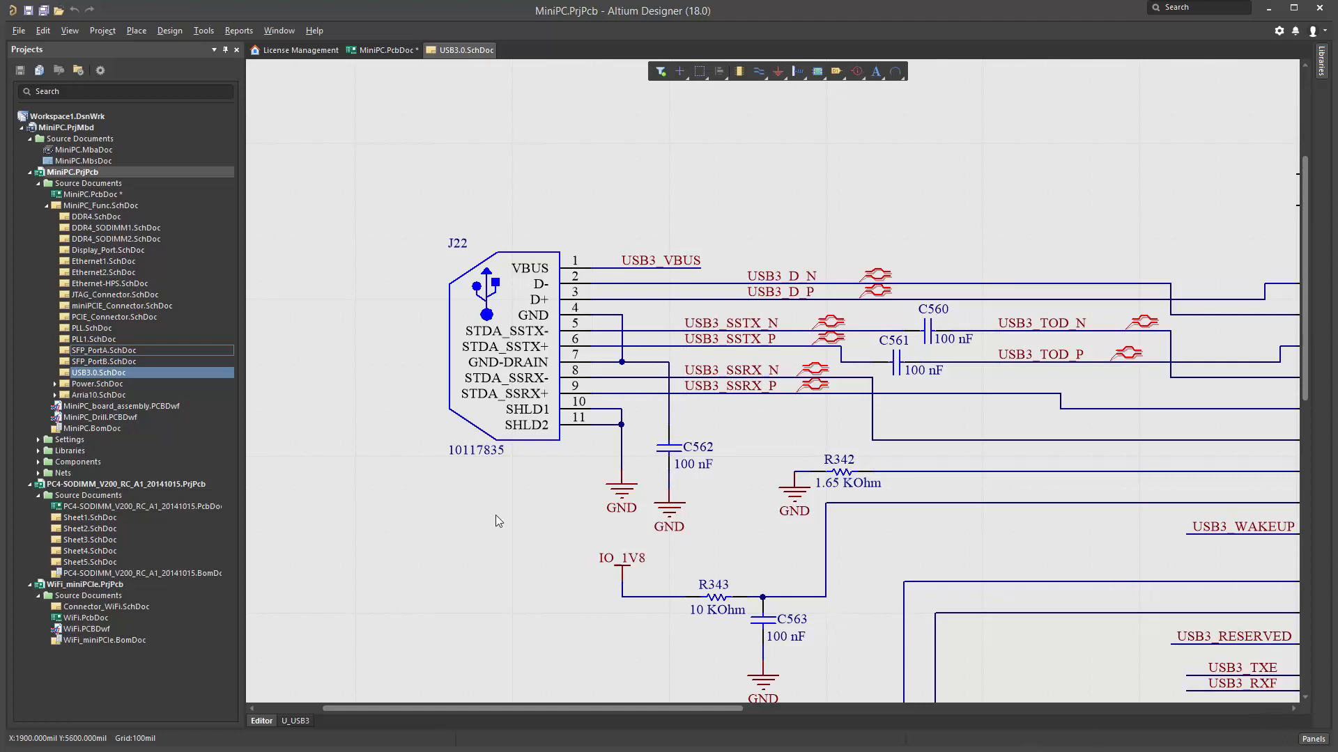
# Open the properties of USB connector J22 in the schematic and dock the Properties panel with the Projects panel
pyautogui.click(483, 409)
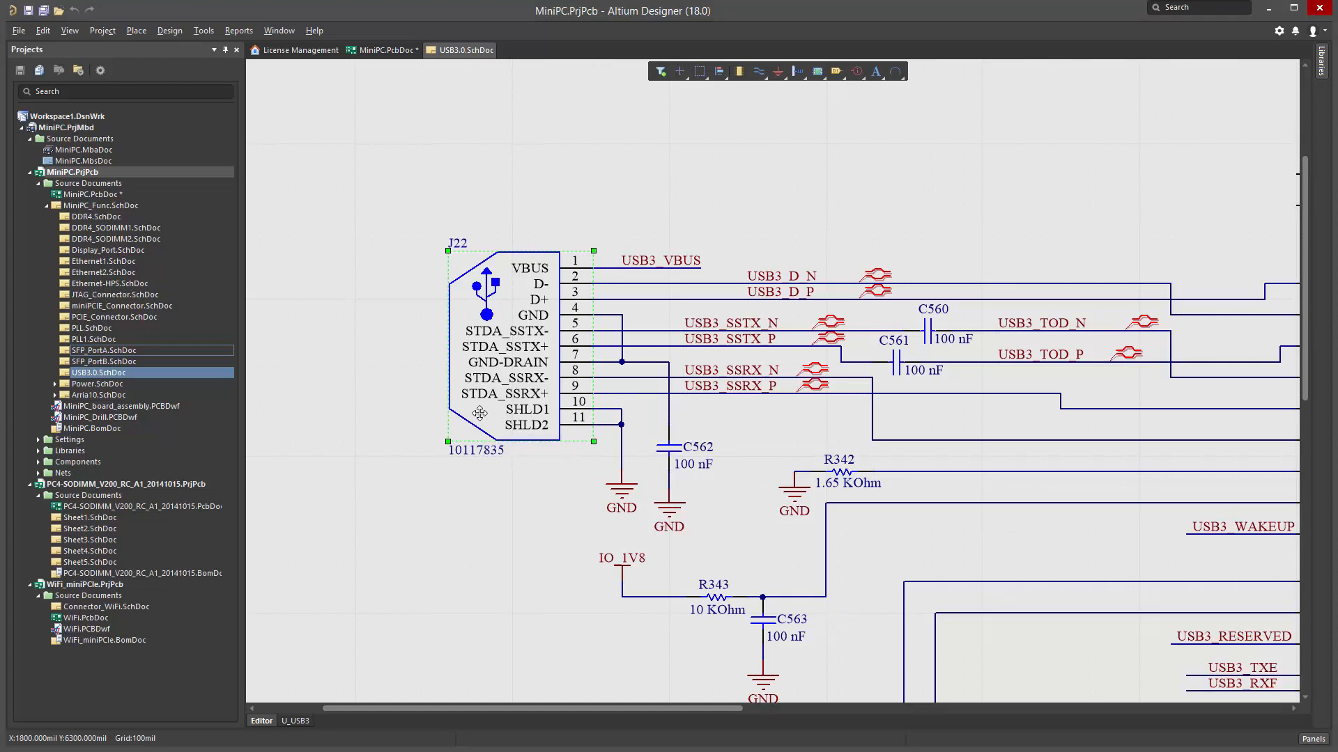
pyautogui.rightClick(510, 282)
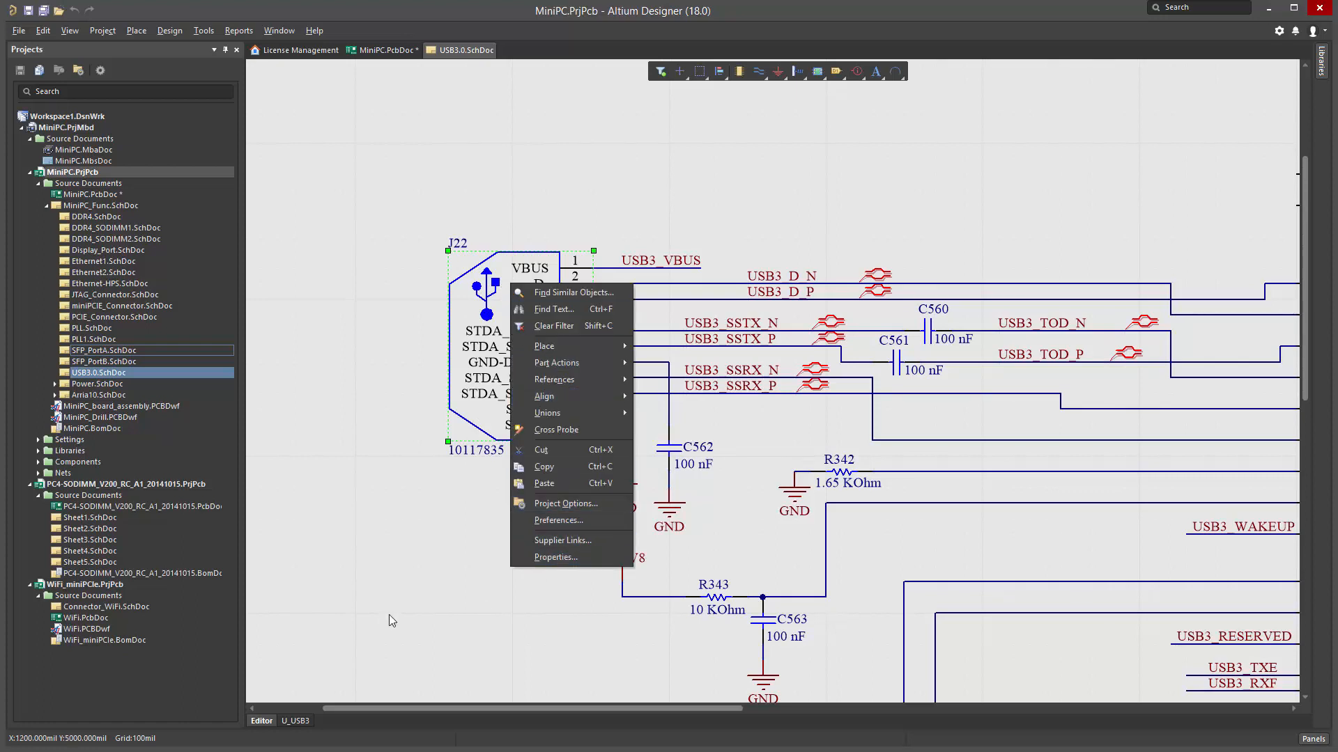
pyautogui.press('F11')
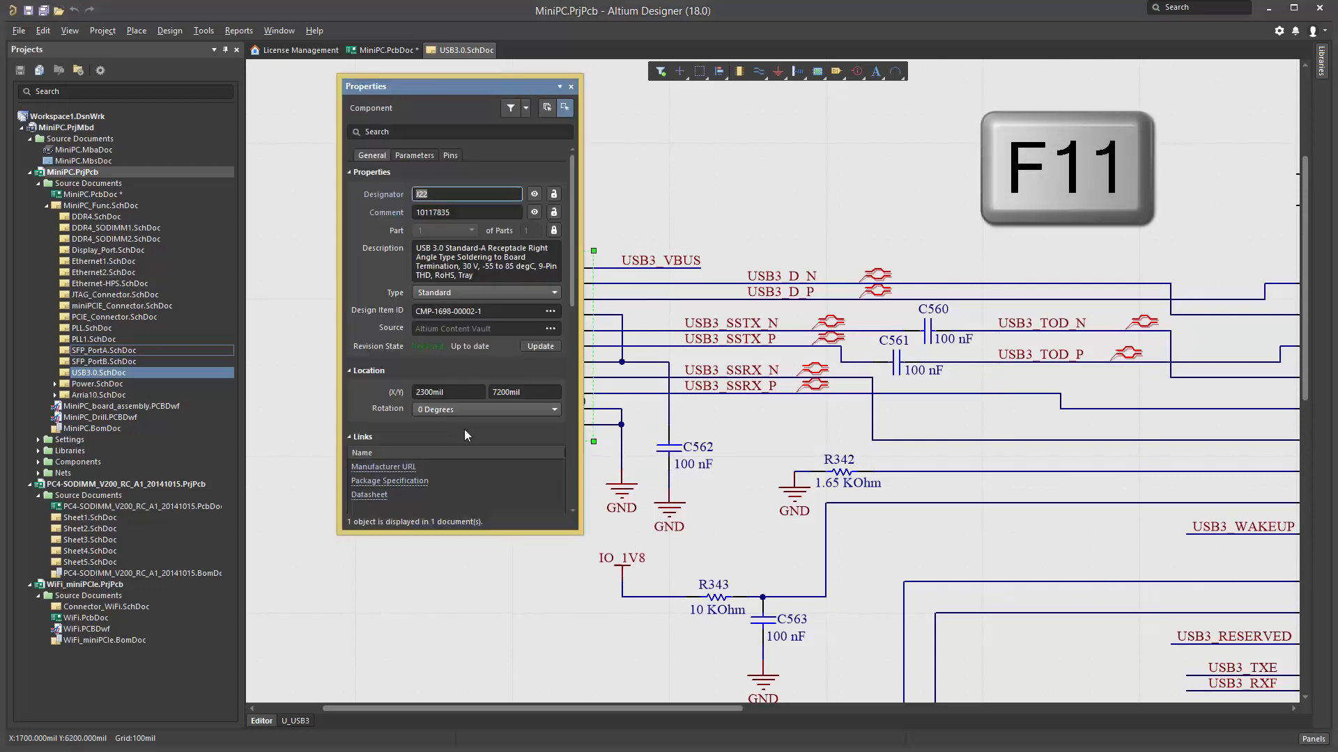
pyautogui.moveTo(488, 91); pyautogui.dragTo(833, 145)
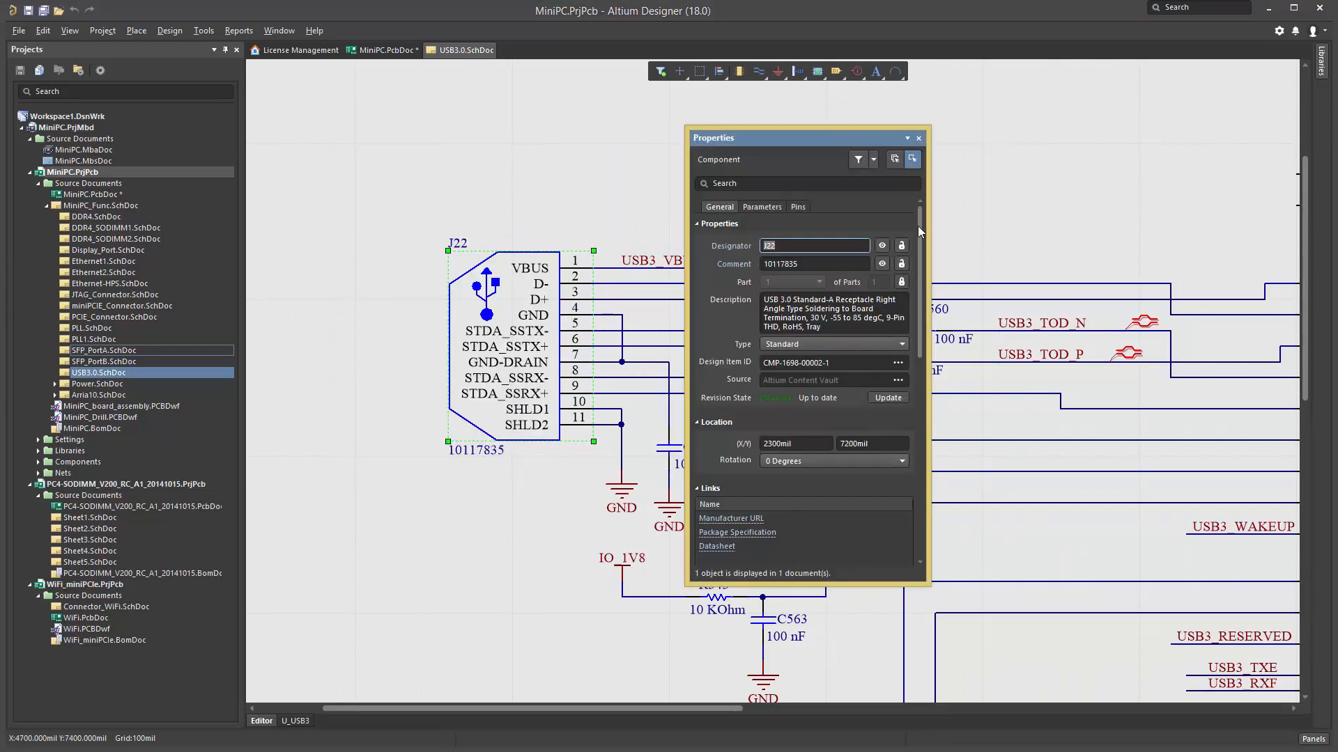
pyautogui.moveTo(920, 225); pyautogui.dragTo(923, 194)
pyautogui.moveTo(921, 263)
pyautogui.mouseDown()
pyautogui.moveTo(921, 437)
pyautogui.moveTo(925, 257)
pyautogui.mouseUp()
pyautogui.moveTo(862, 141); pyautogui.dragTo(225, 162)
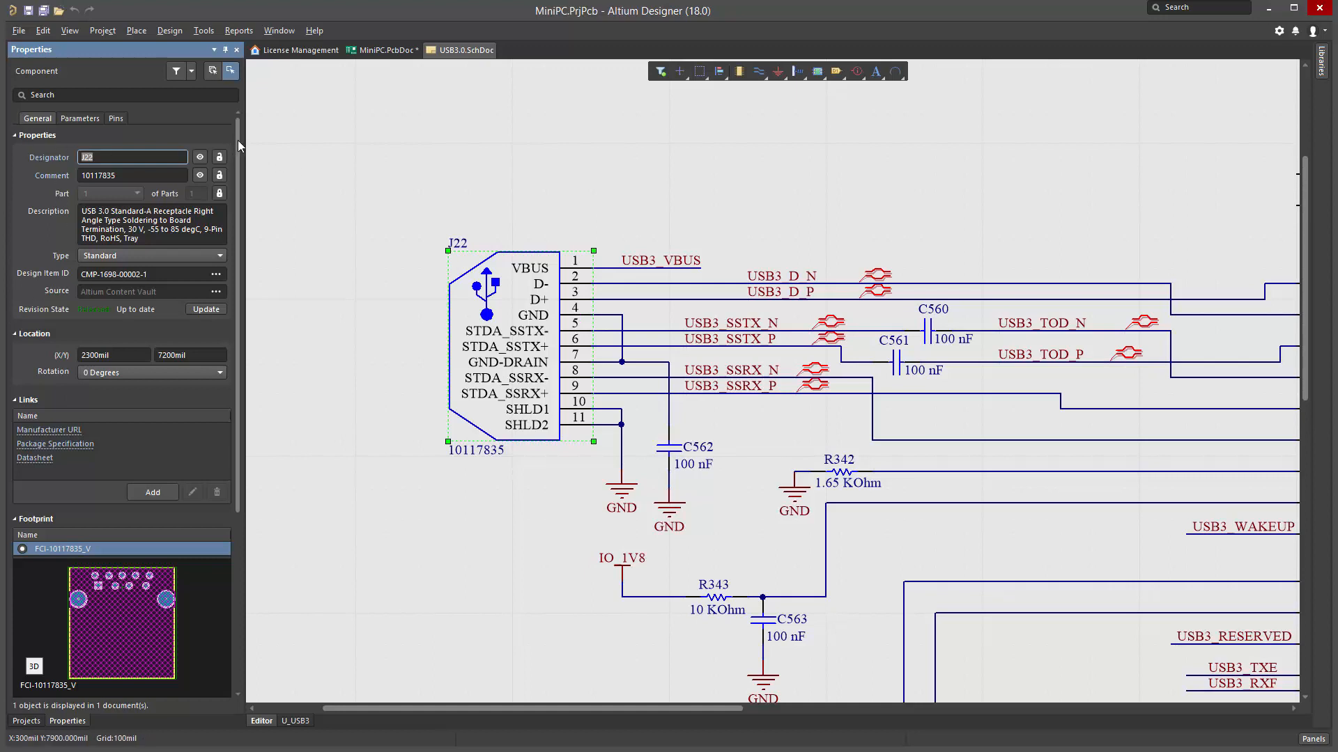
# Collapse the Graphical, Models, Location and Links sections in J22's component properties
pyautogui.scroll(-6, 233, 200)
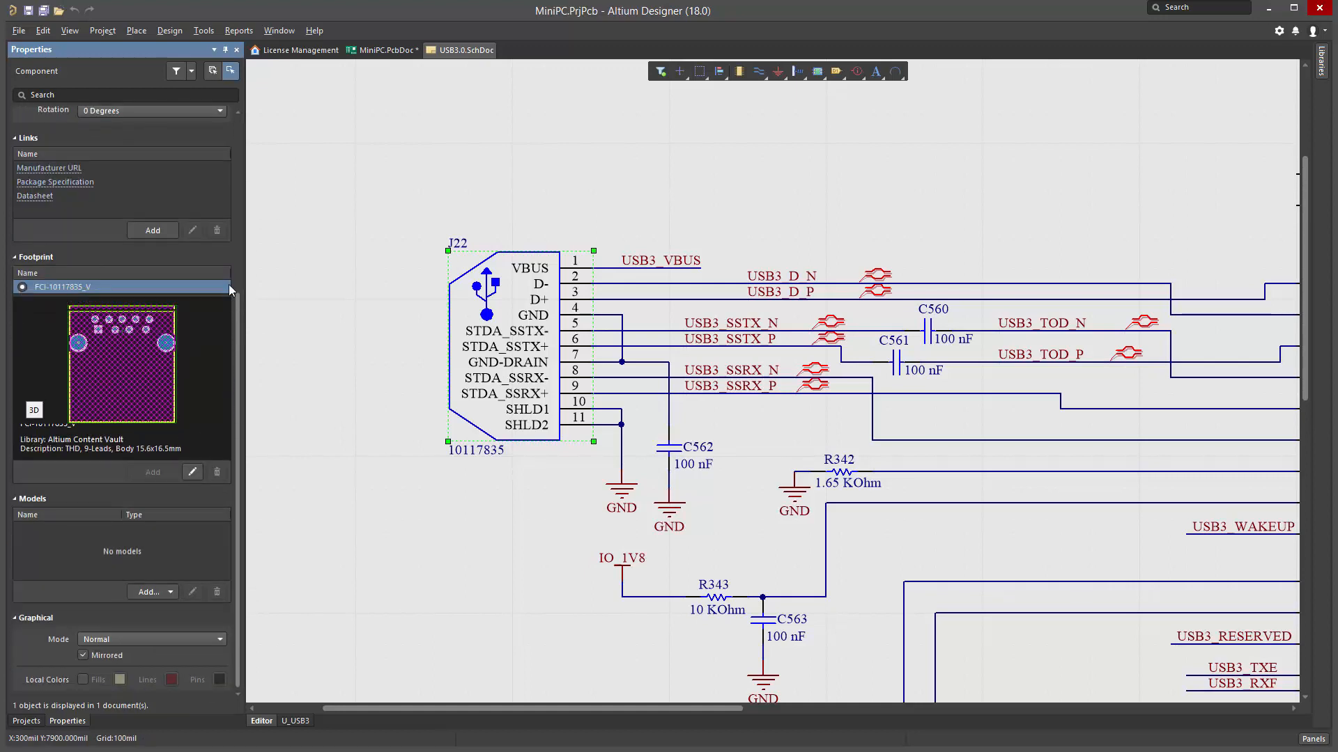
pyautogui.moveTo(230, 287); pyautogui.dragTo(239, 333)
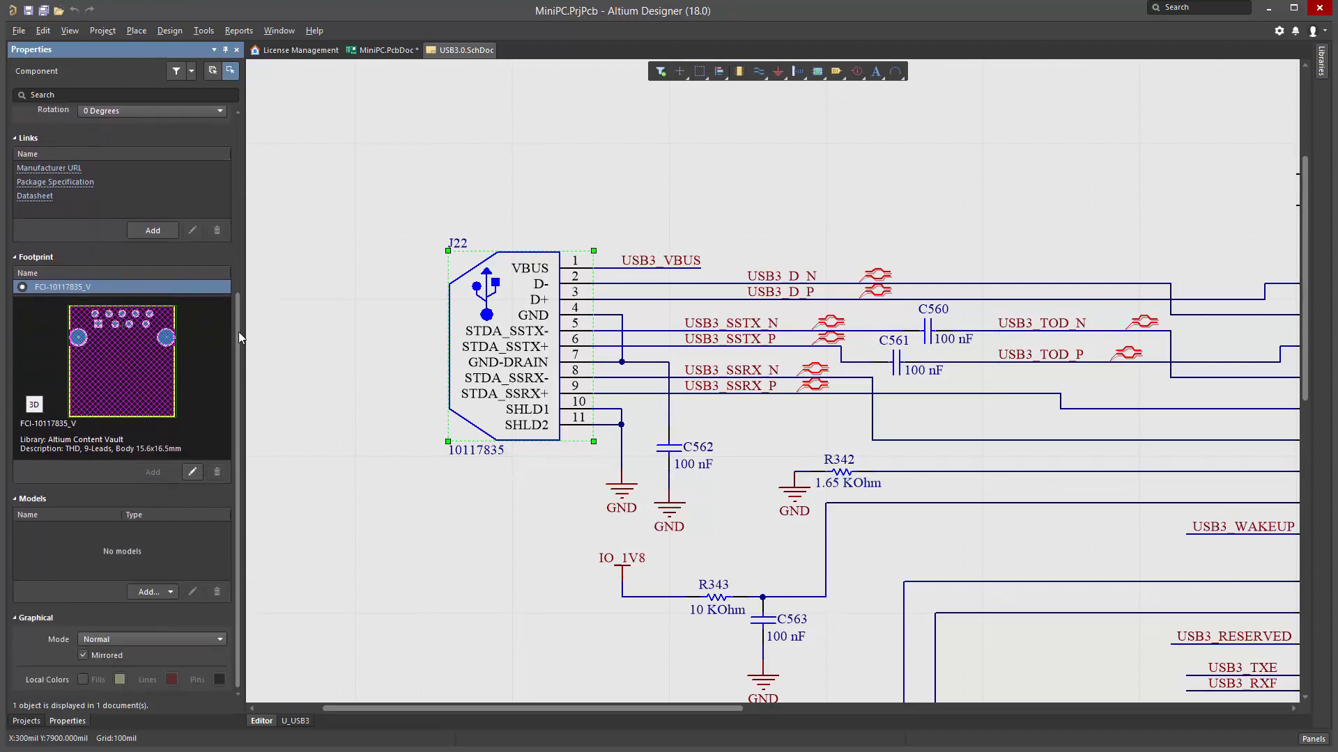
pyautogui.click(28, 617)
pyautogui.click(25, 569)
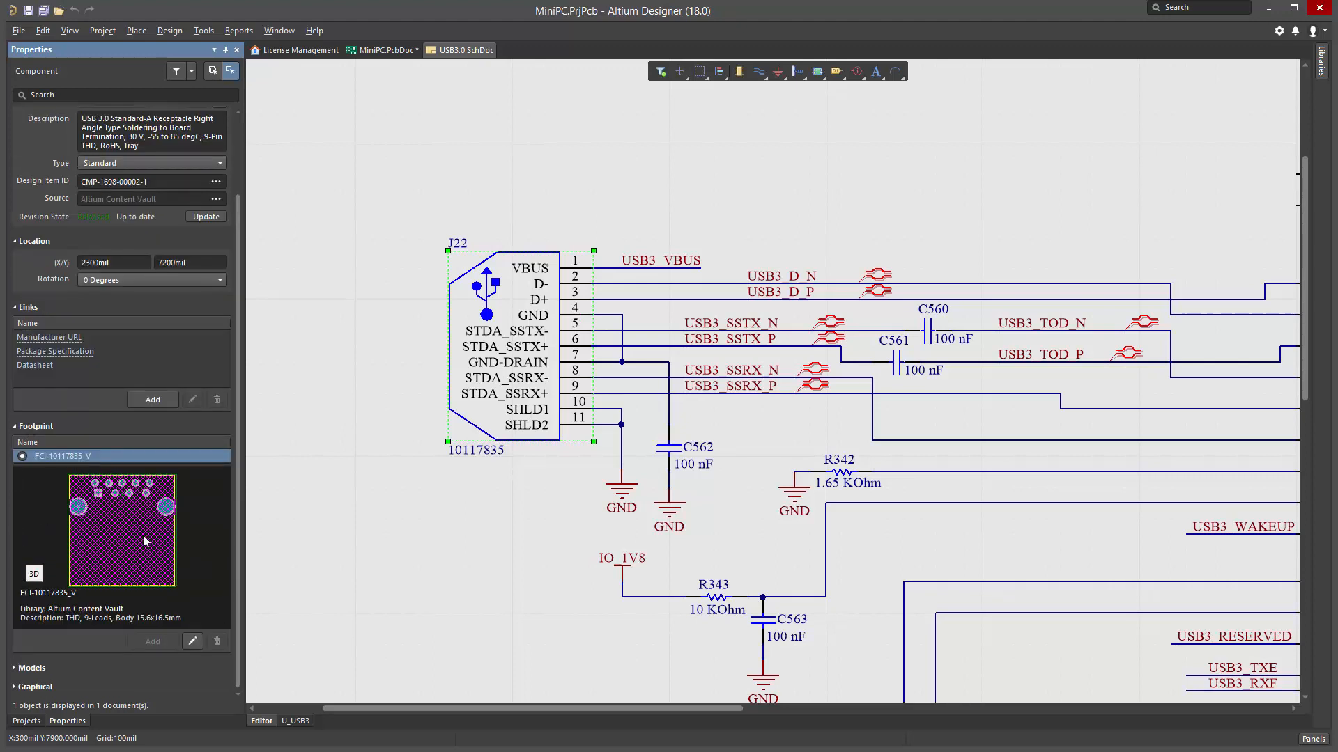
pyautogui.click(28, 307)
pyautogui.click(37, 335)
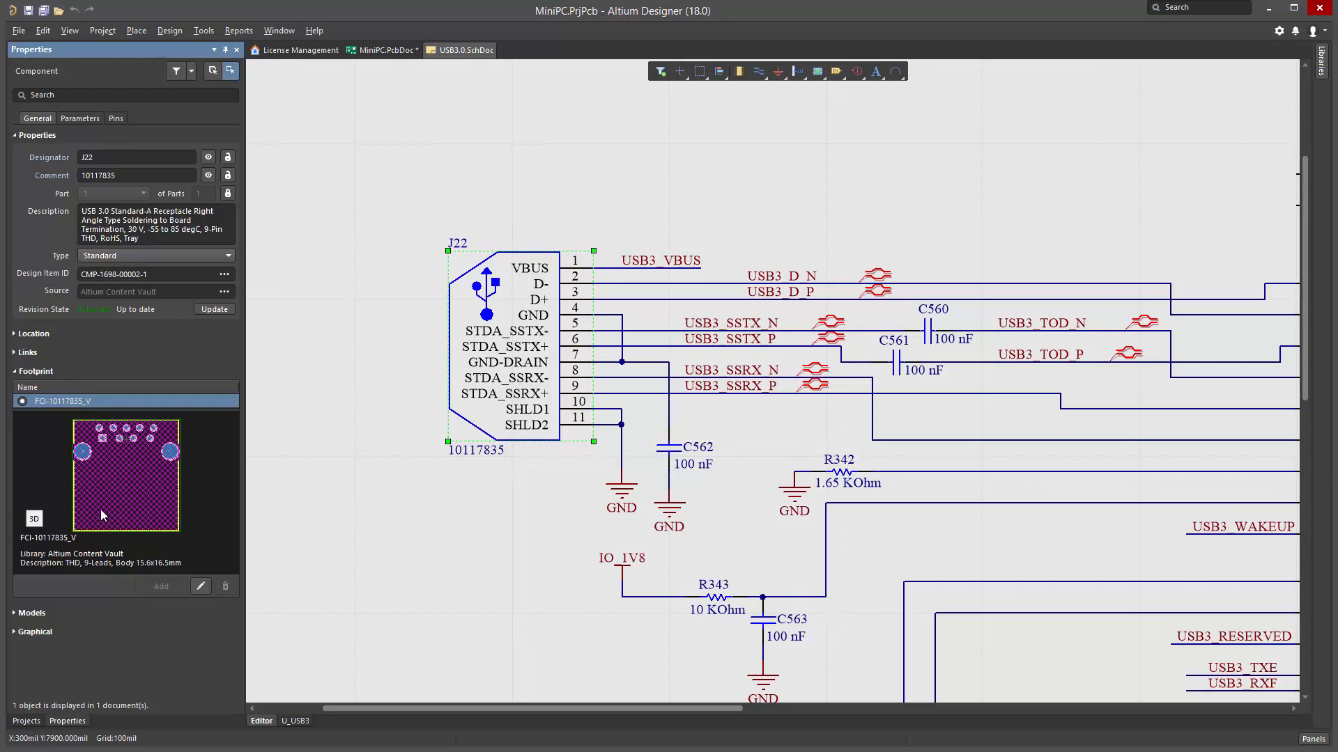
# Review J22's parameters and pins, ending back at its general properties
pyautogui.click(75, 118)
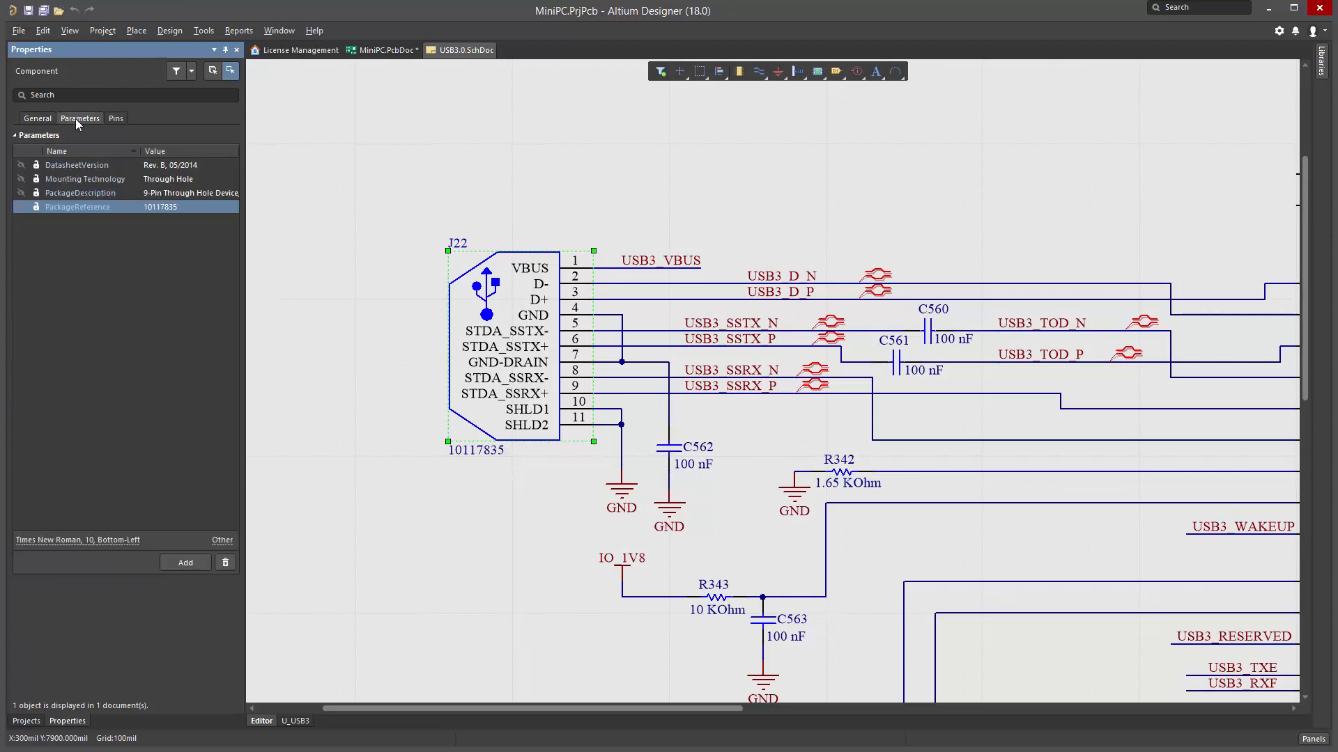
pyautogui.click(114, 119)
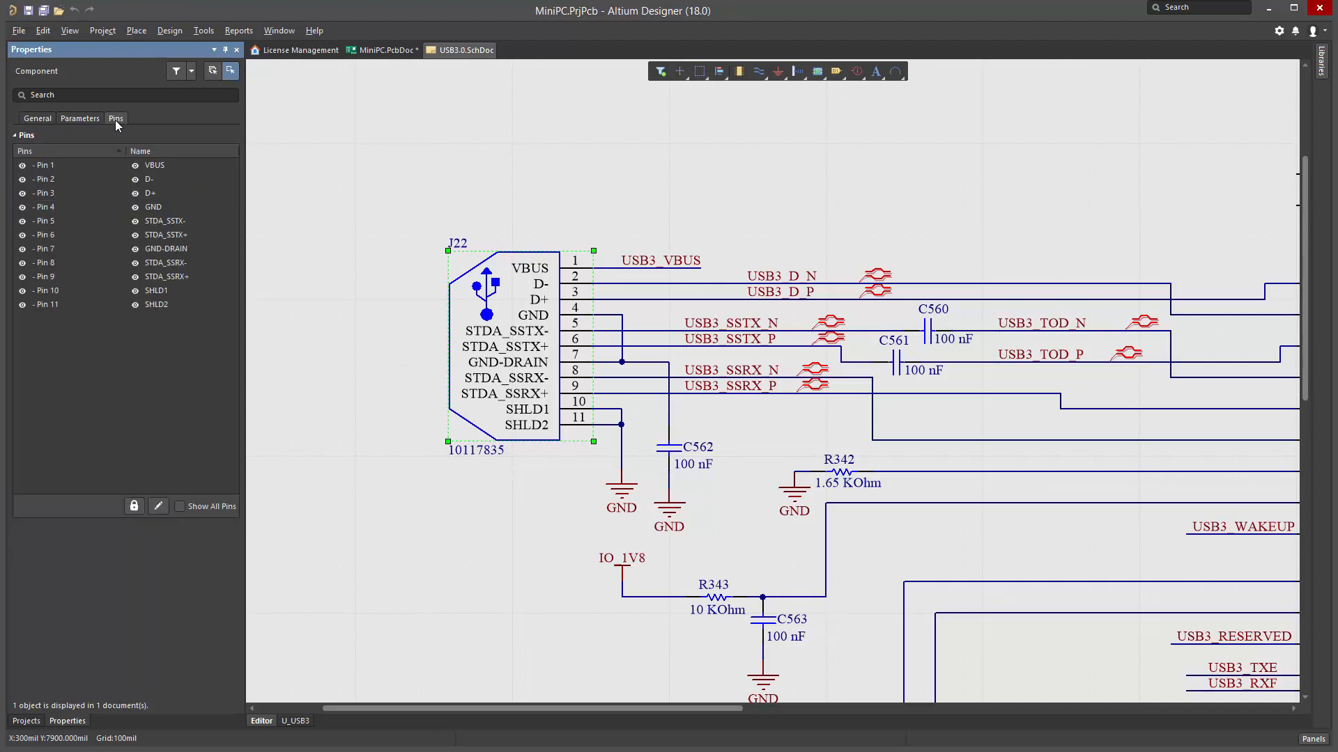
pyautogui.click(39, 119)
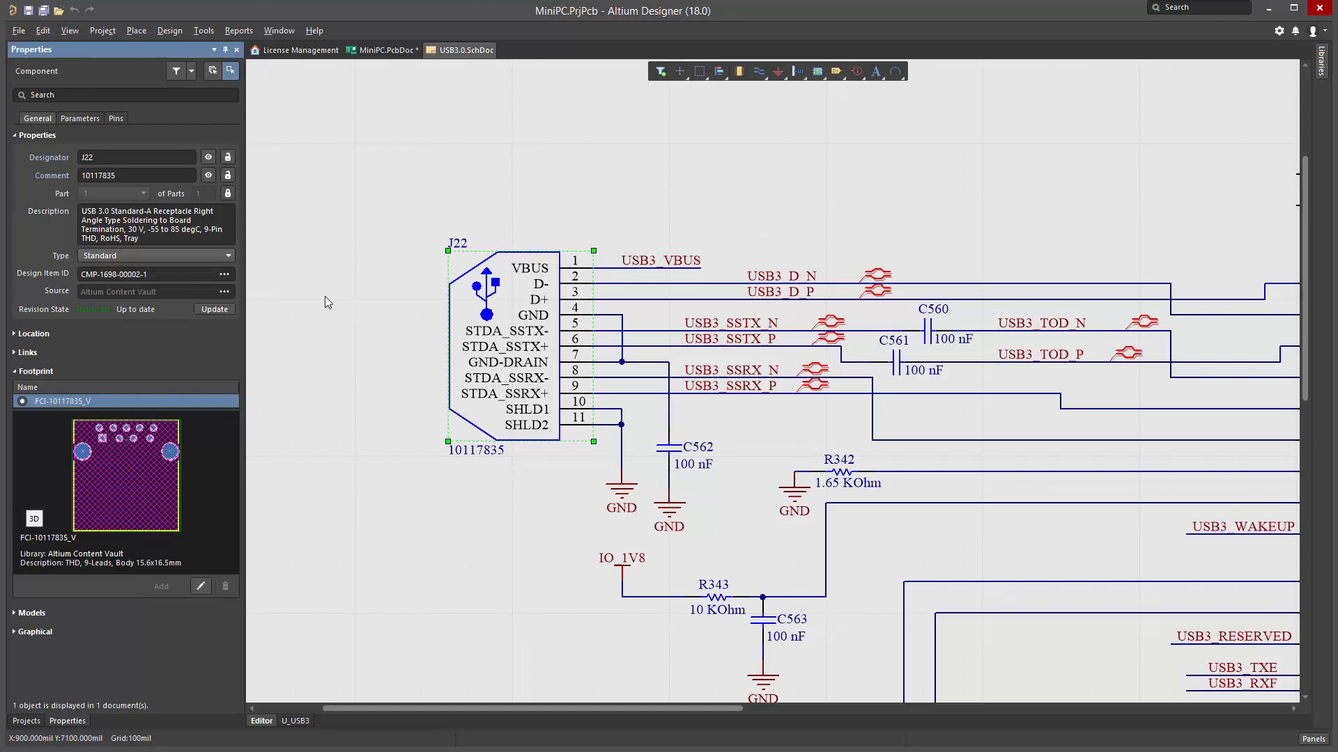
# Open the properties of component J22 in MiniPC.PcbDoc and dock the Properties panel with the Projects panel
pyautogui.click(392, 46)
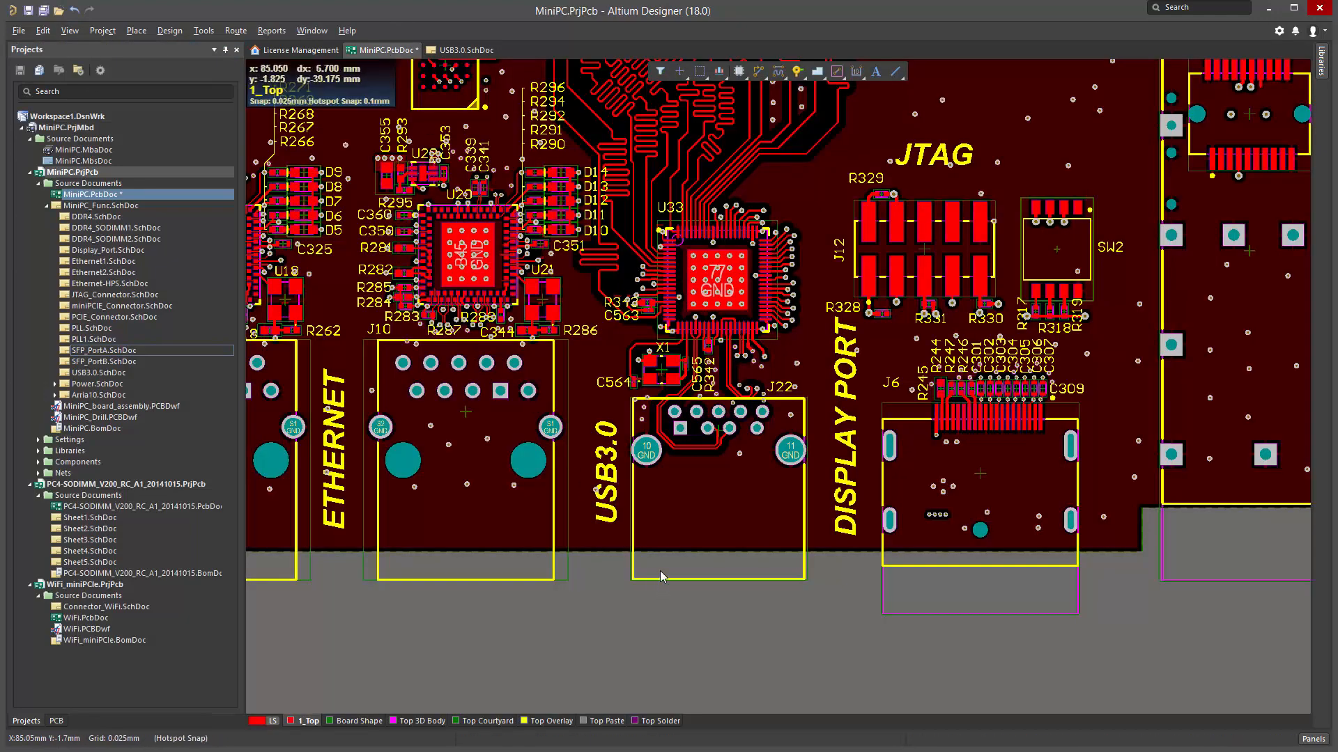
pyautogui.moveTo(659, 603); pyautogui.dragTo(616, 570)
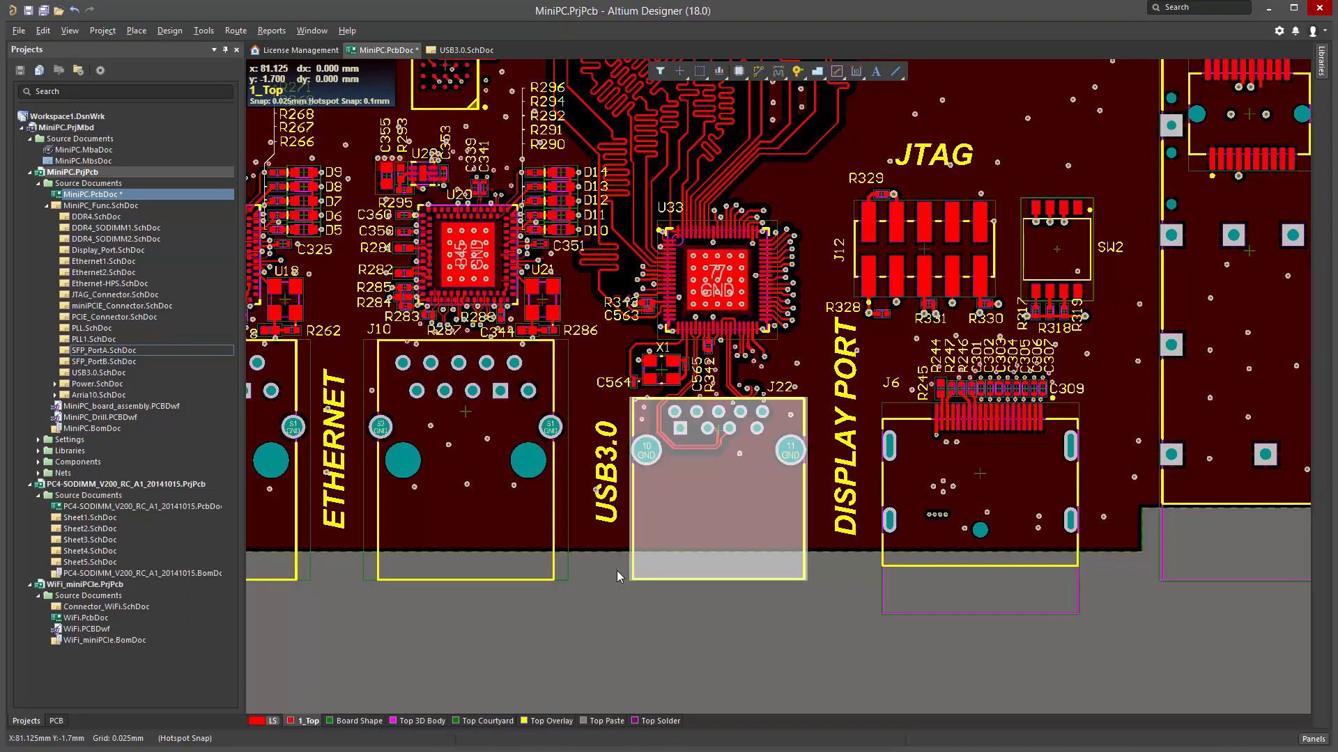
pyautogui.press('F11')
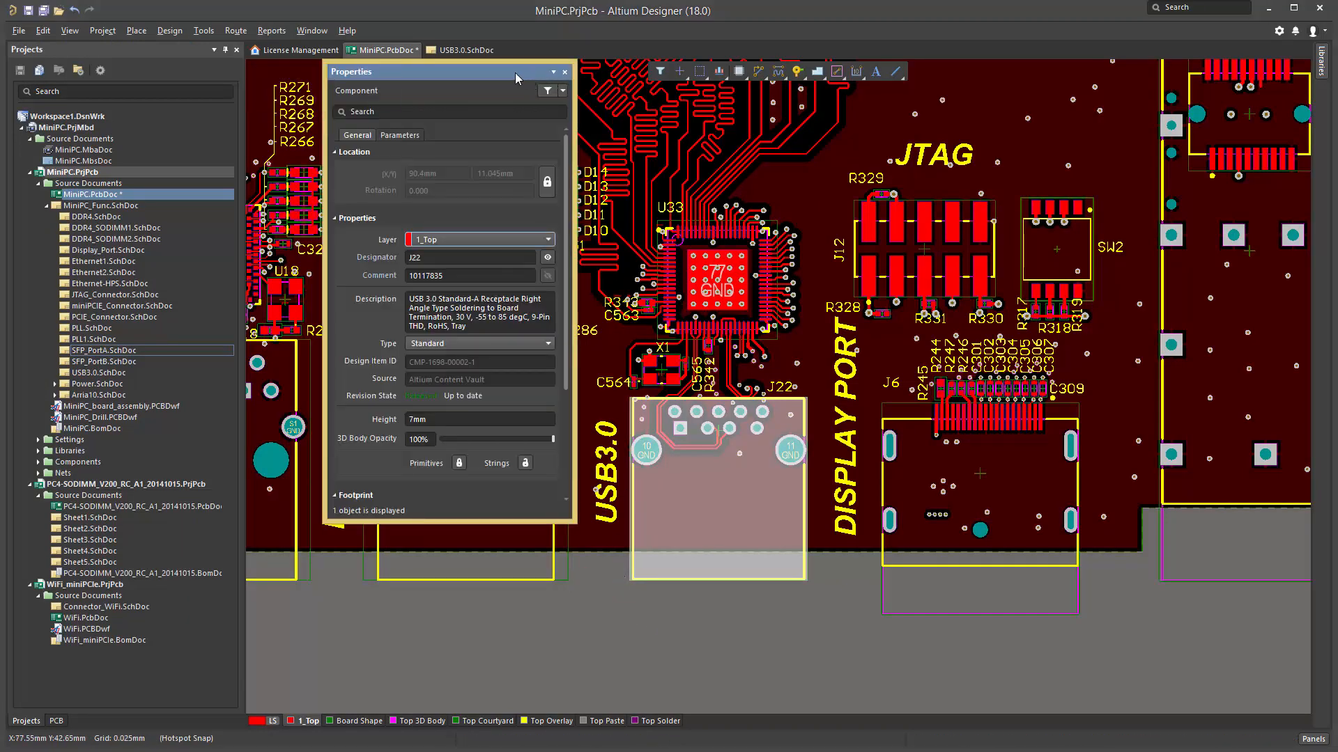
pyautogui.moveTo(515, 76); pyautogui.dragTo(231, 134)
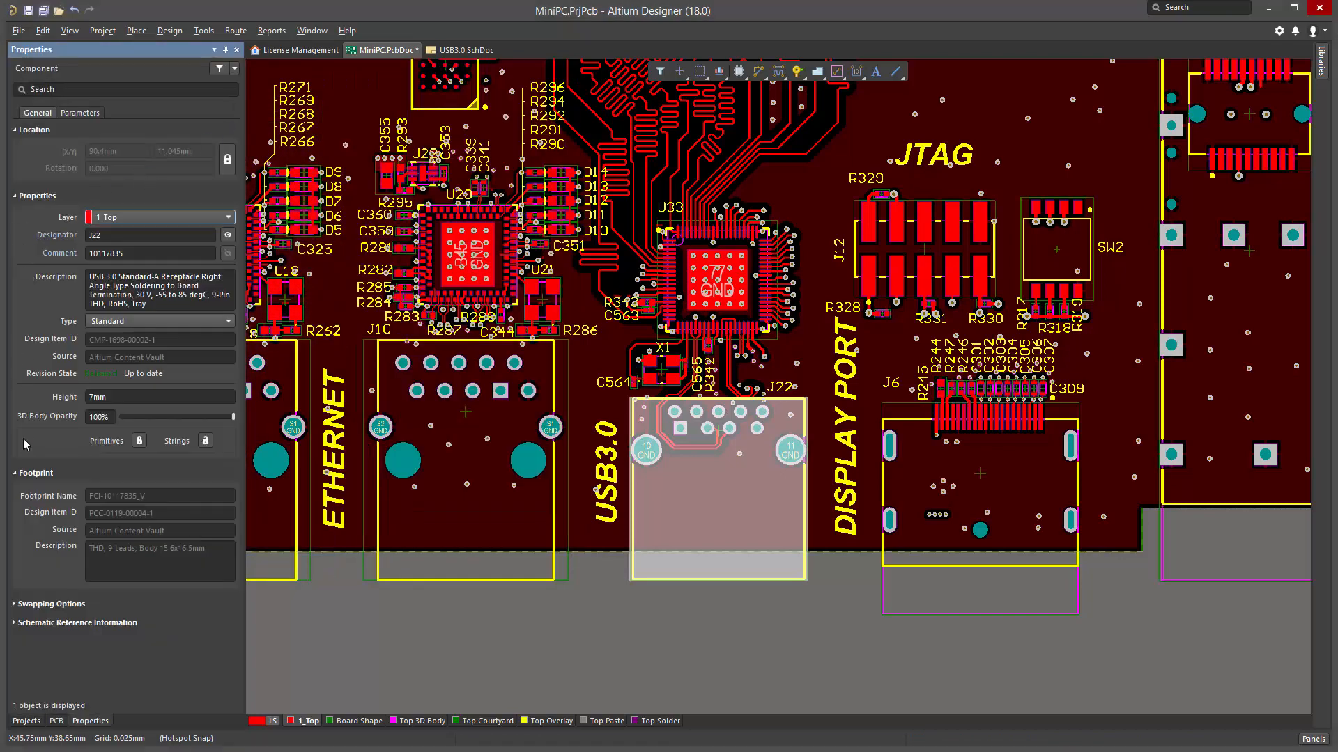
# Expand J22's Swapping Options and Schematic Reference Information to review them, and collapse both sections again
pyautogui.click(30, 604)
pyautogui.click(32, 663)
pyautogui.scroll(-1, 58, 627)
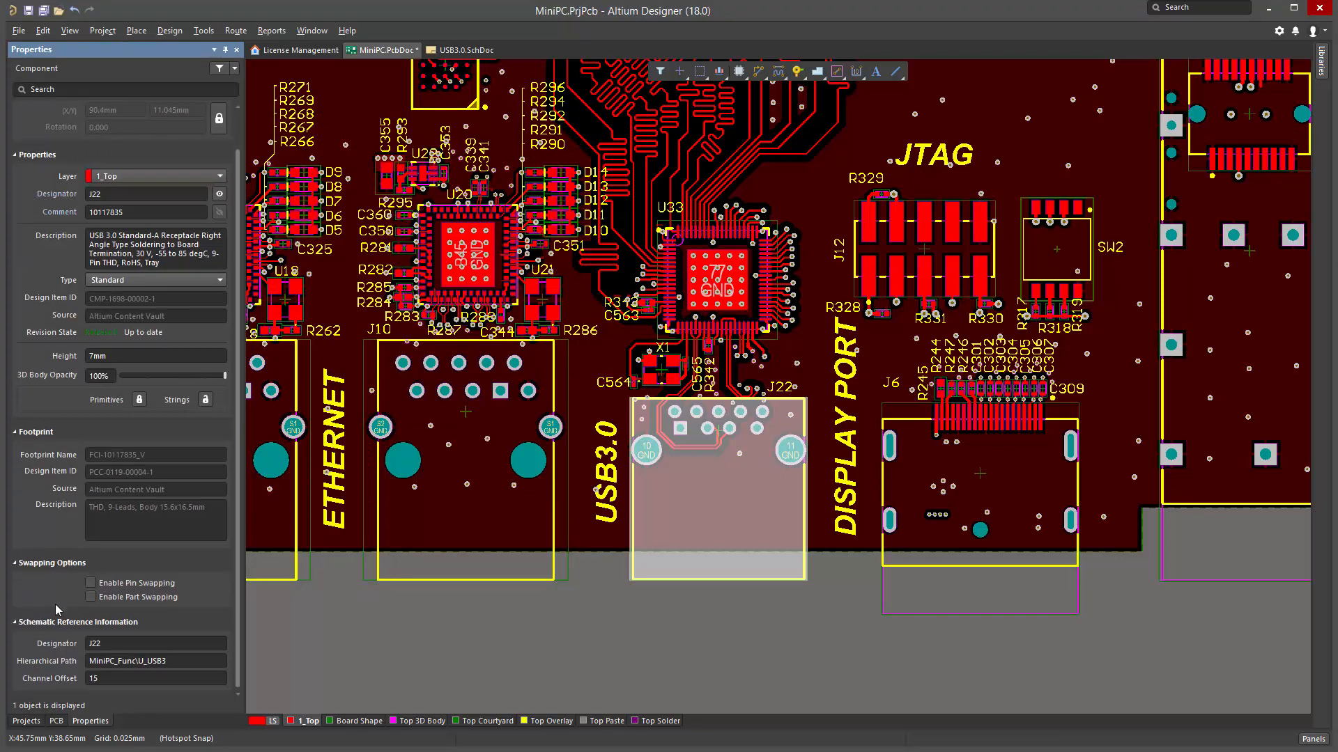
pyautogui.click(60, 563)
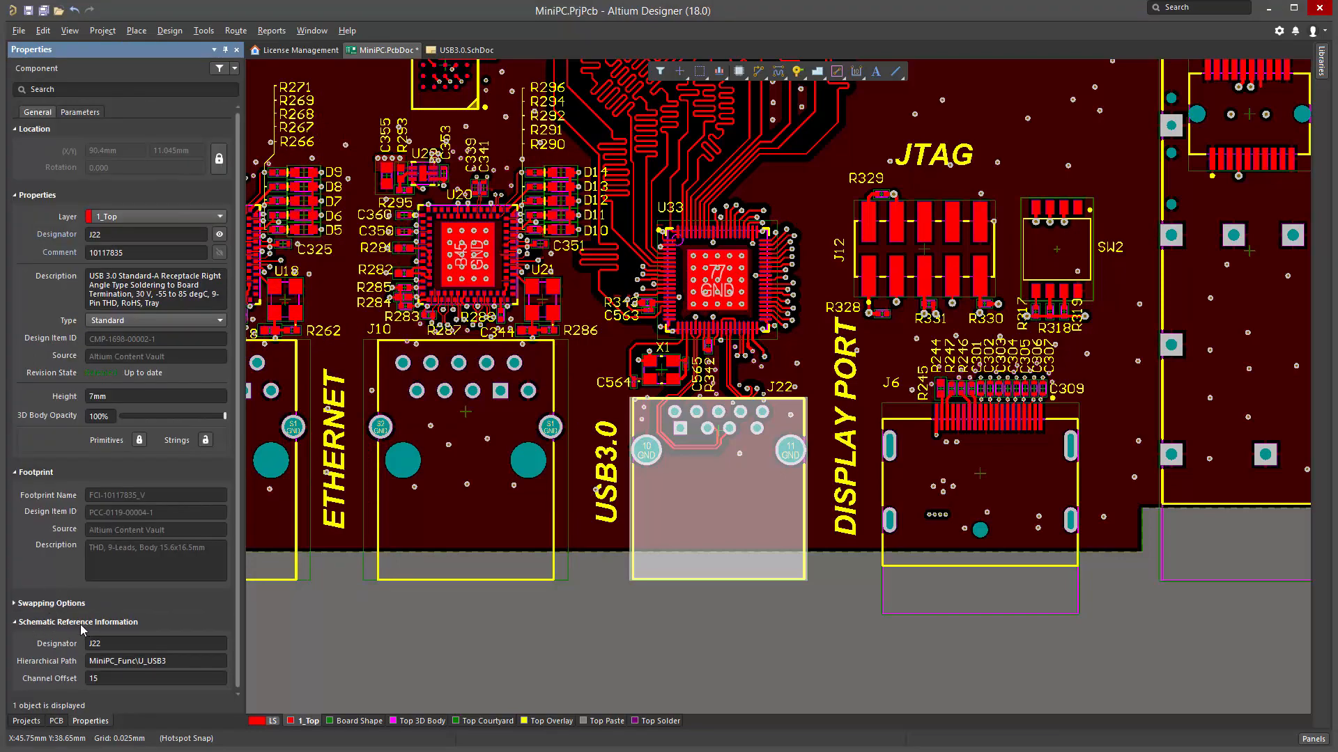
pyautogui.click(99, 625)
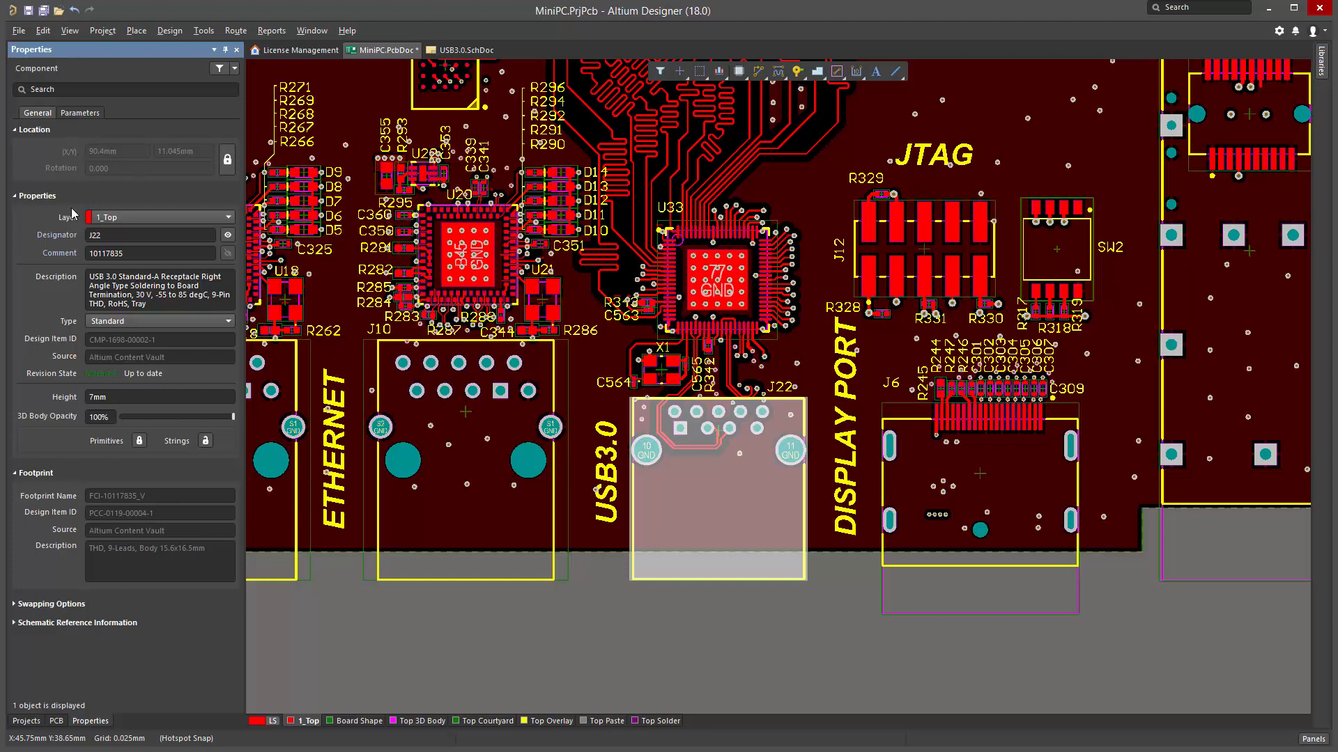
# Switch to USB3.0.SchDoc and inspect the parameter properties of J22's designator before returning to the component's properties
pyautogui.click(457, 55)
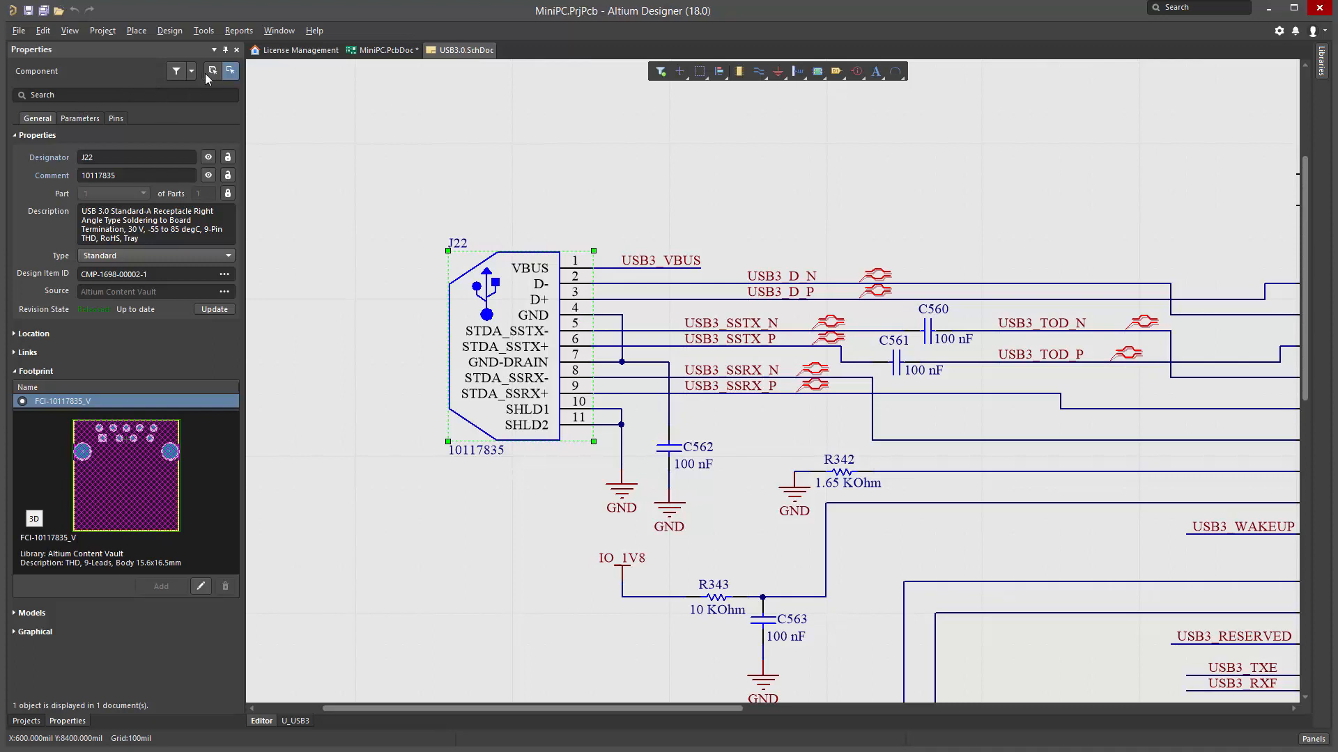
pyautogui.click(58, 164)
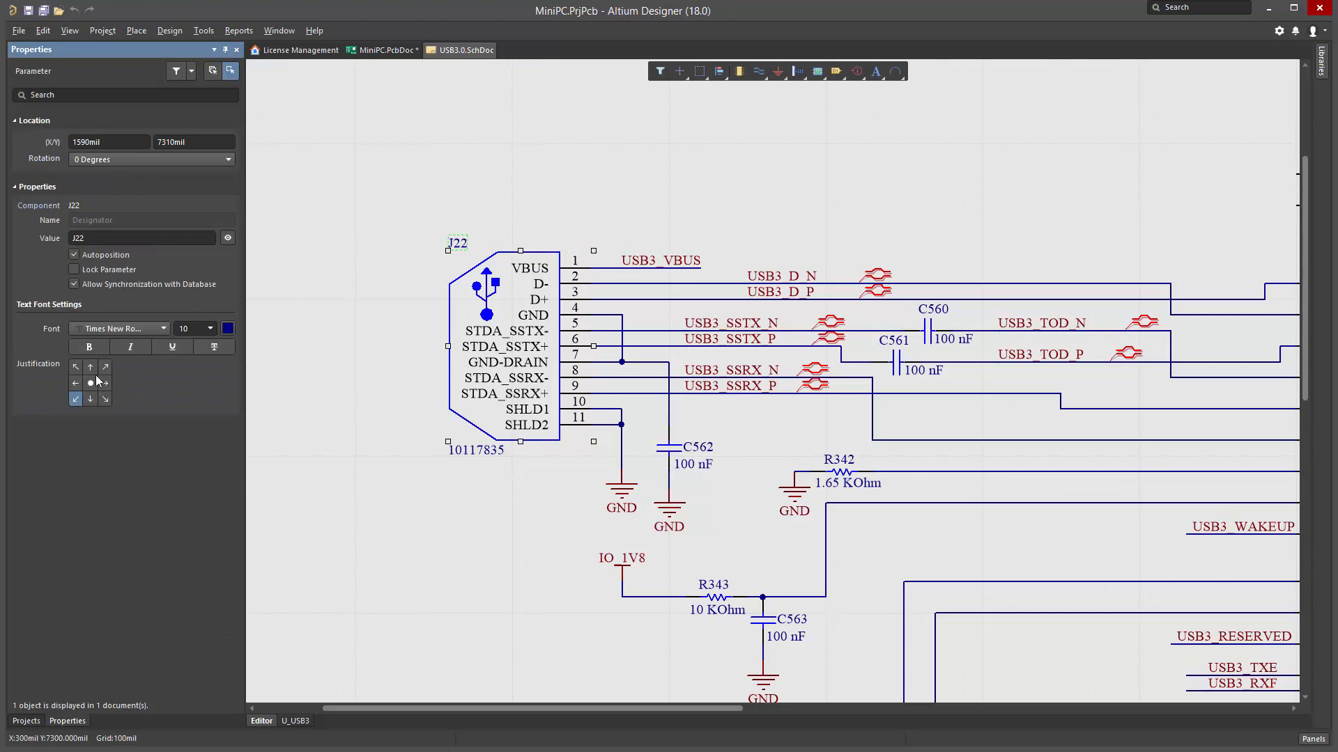
pyautogui.click(38, 206)
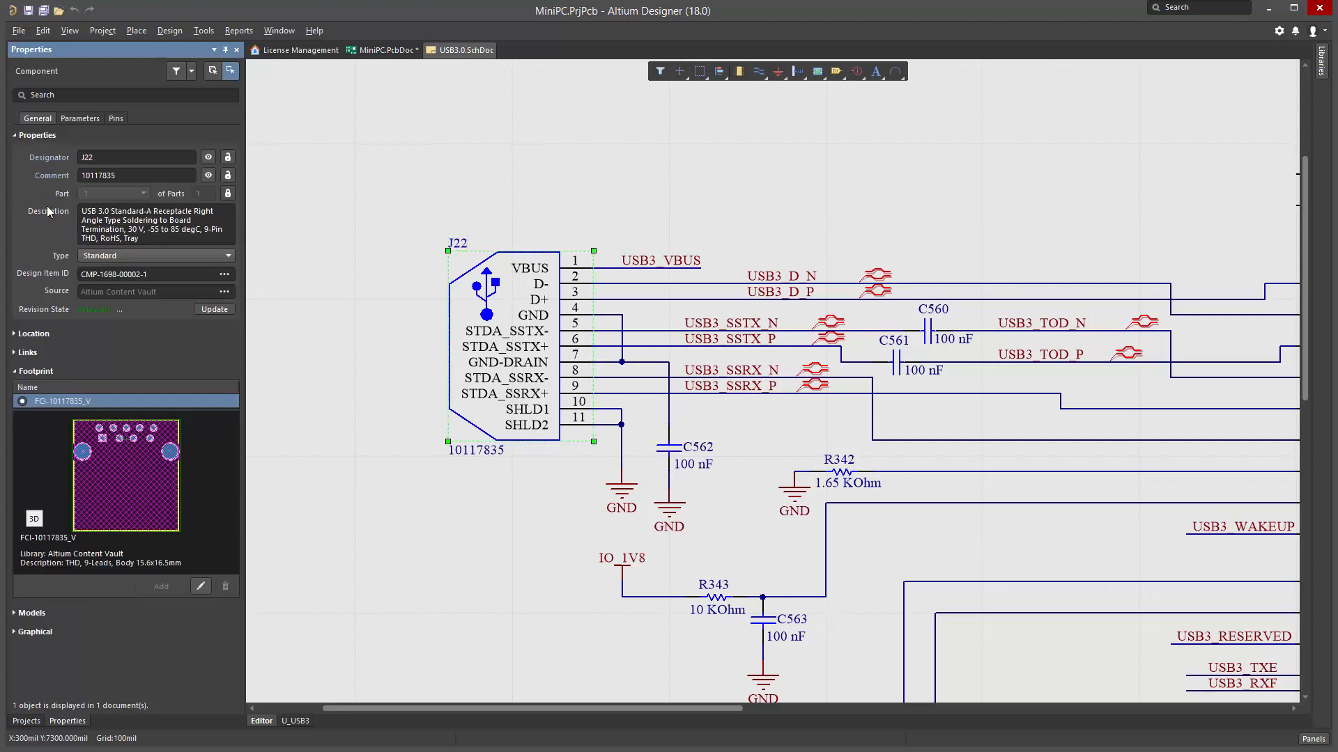
# Check the object types in the selection filter and deselect J22 to view the schematic's document options
pyautogui.click(192, 73)
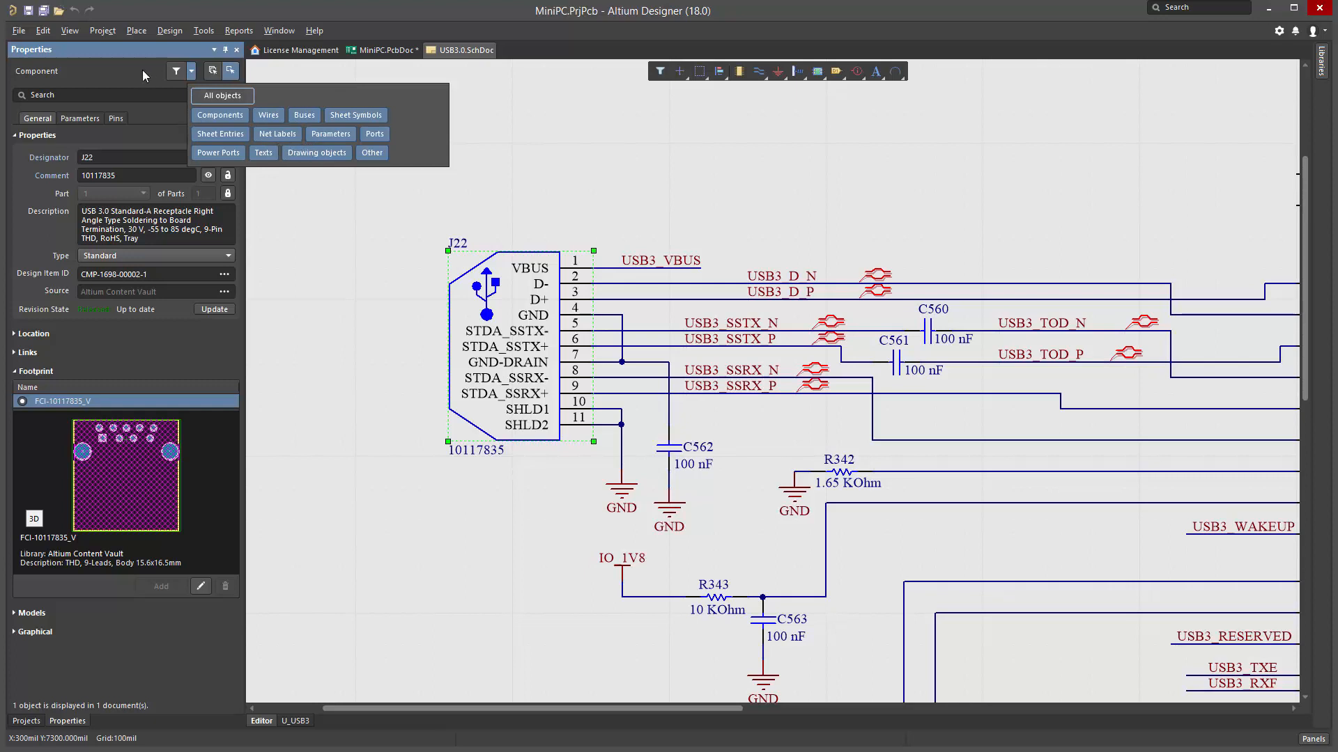
pyautogui.click(190, 72)
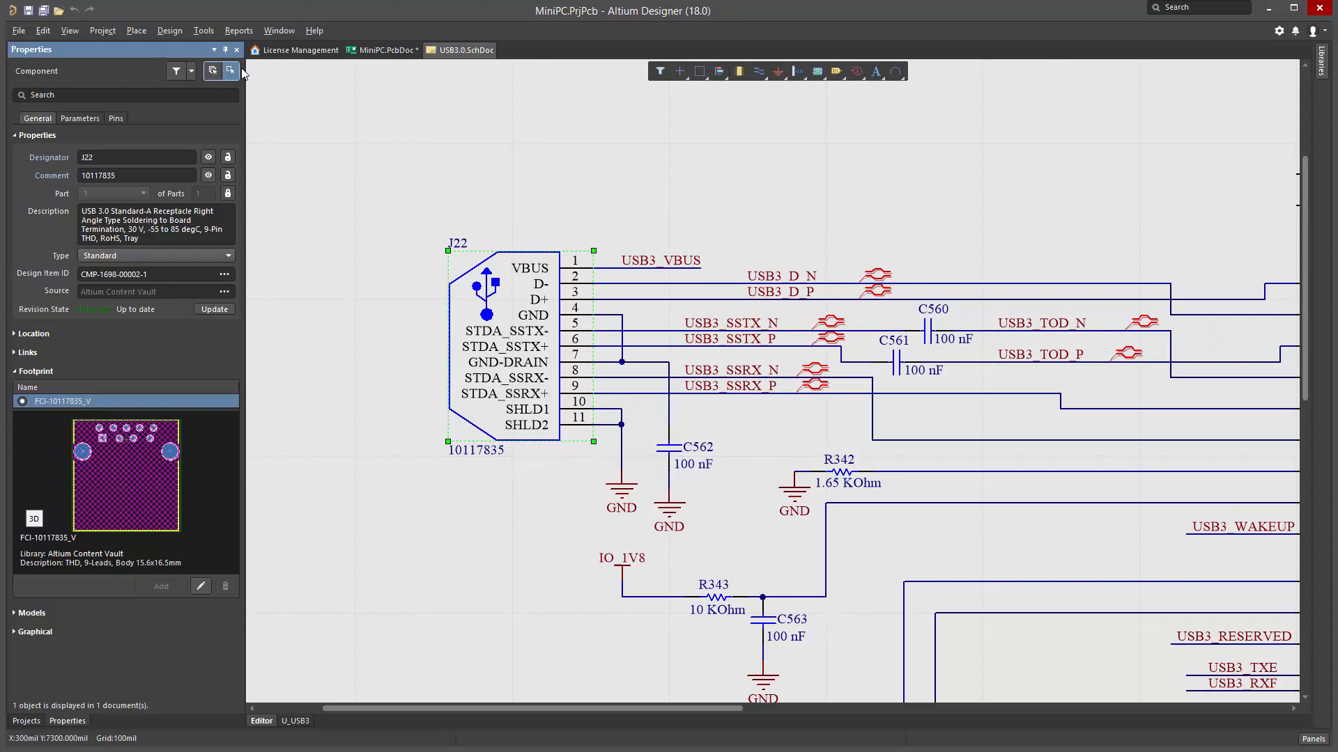
pyautogui.click(450, 177)
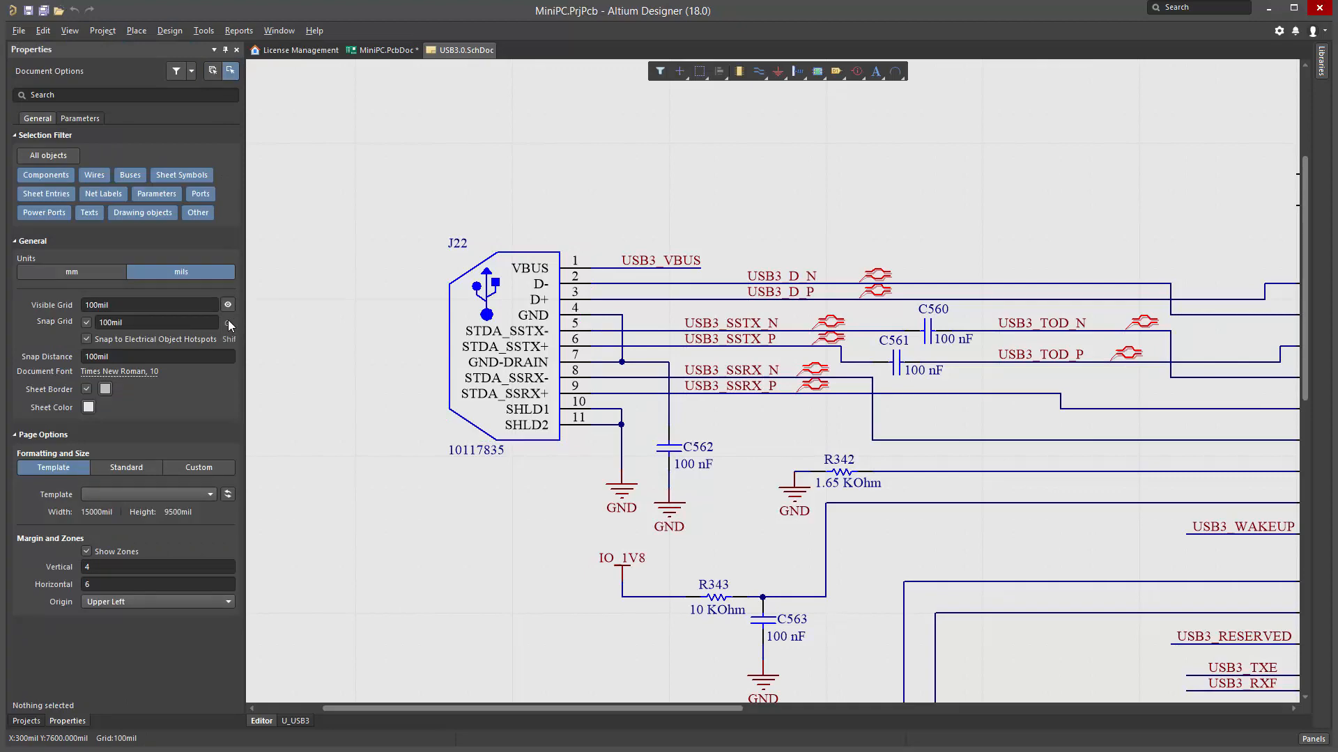
# Switch to MiniPC.PcbDoc and clear the selection to review the full list of board properties
pyautogui.click(383, 50)
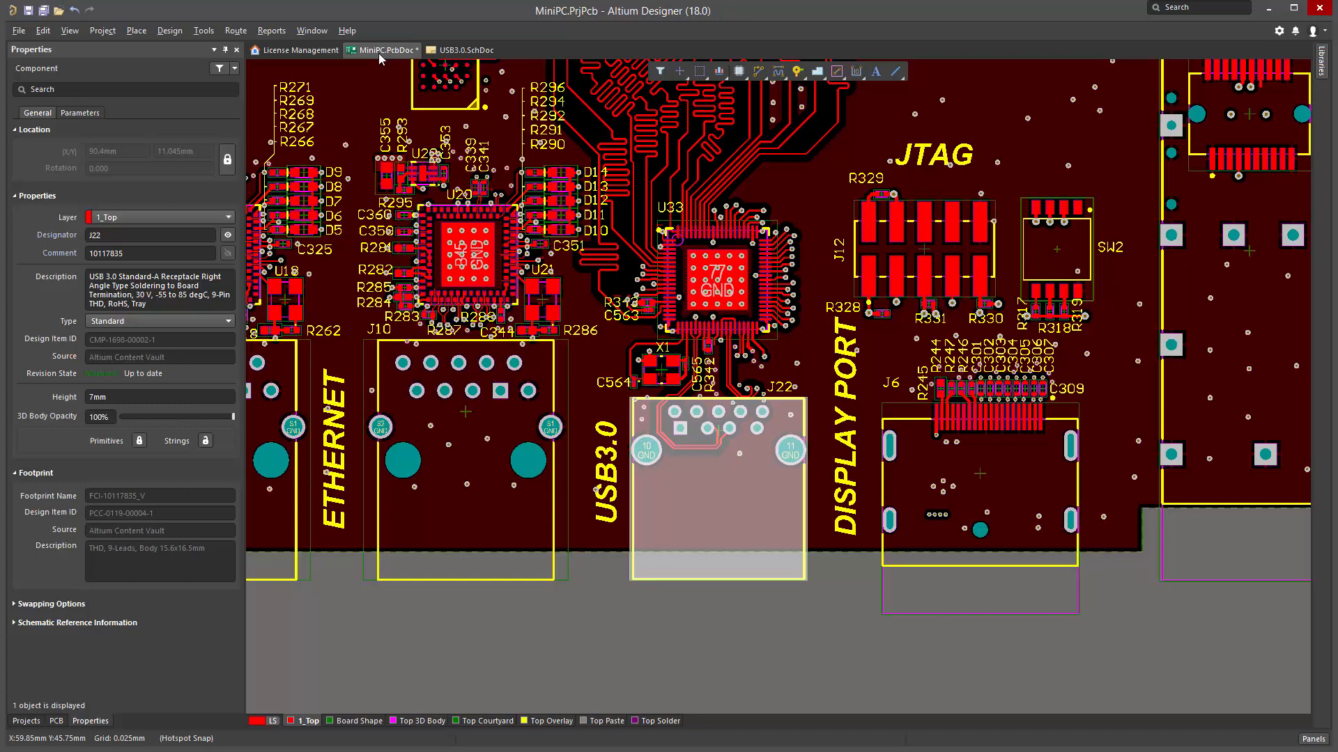
pyautogui.click(603, 607)
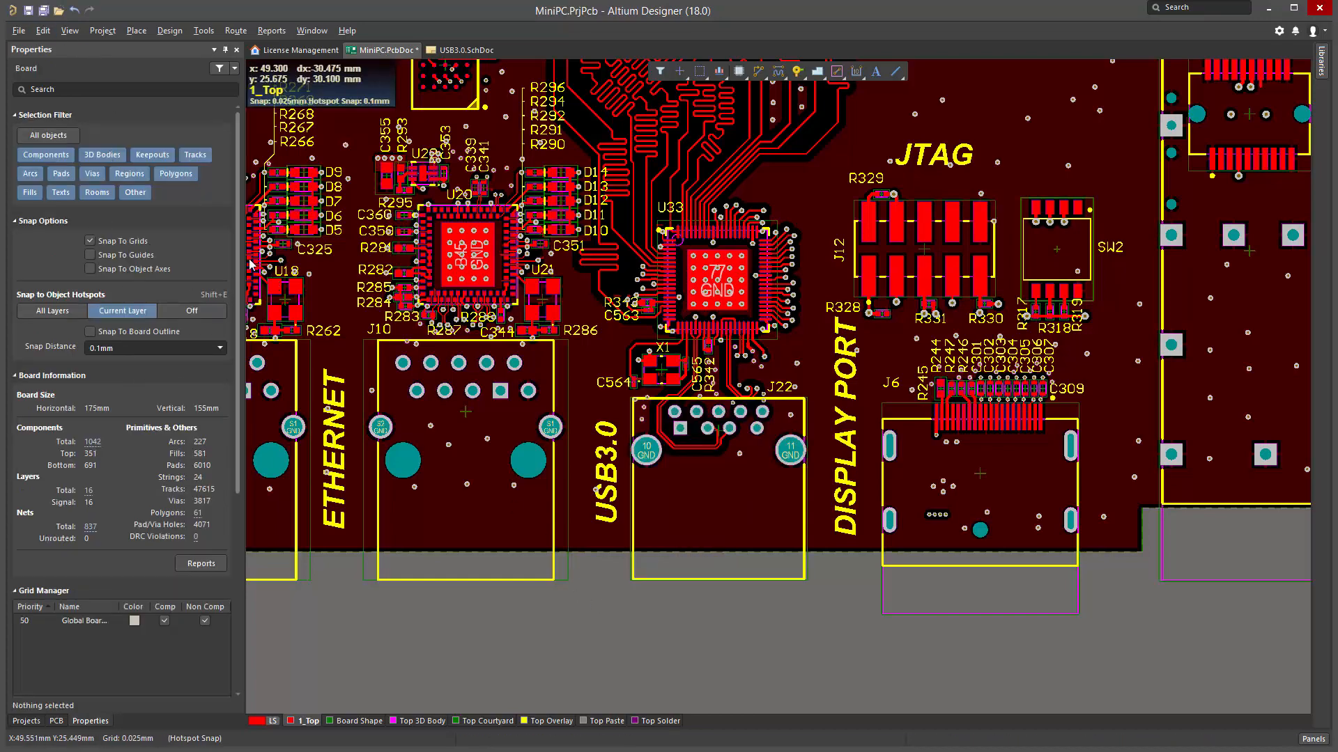
pyautogui.moveTo(238, 250); pyautogui.dragTo(251, 482)
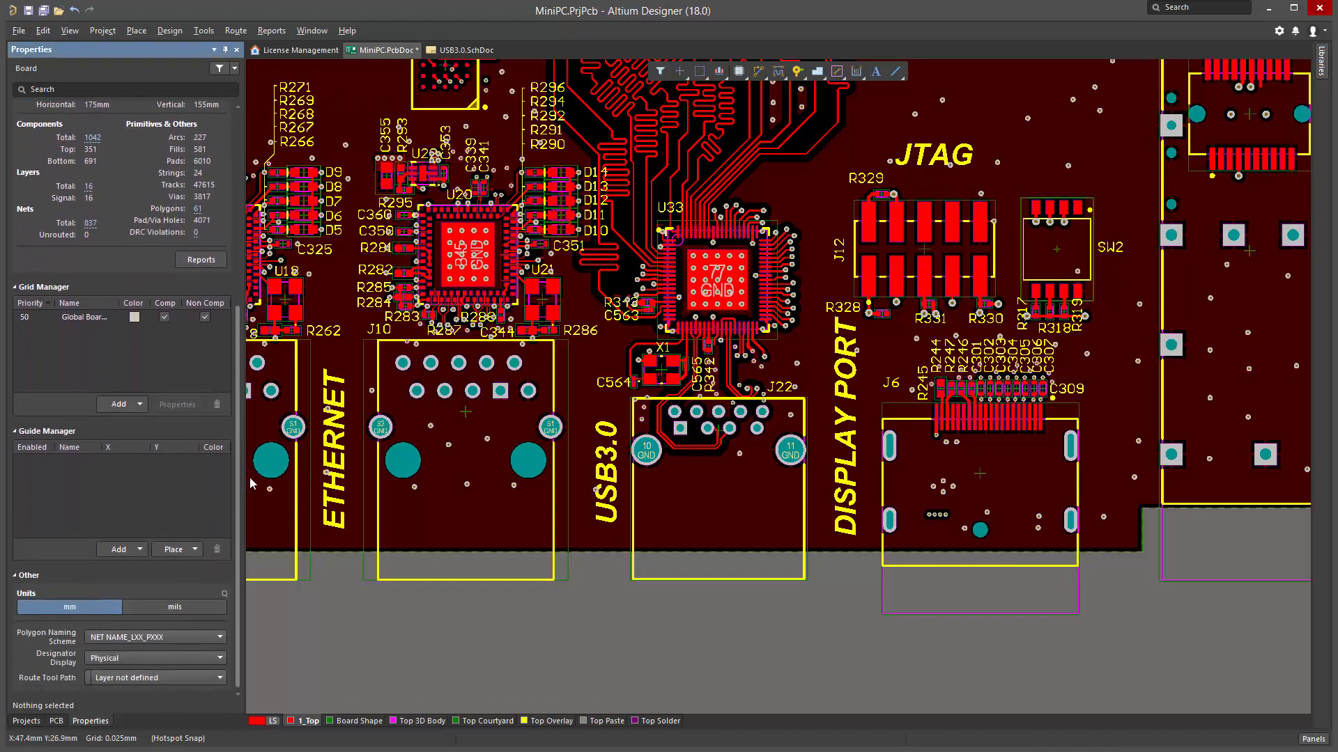
pyautogui.scroll(5, 241, 403)
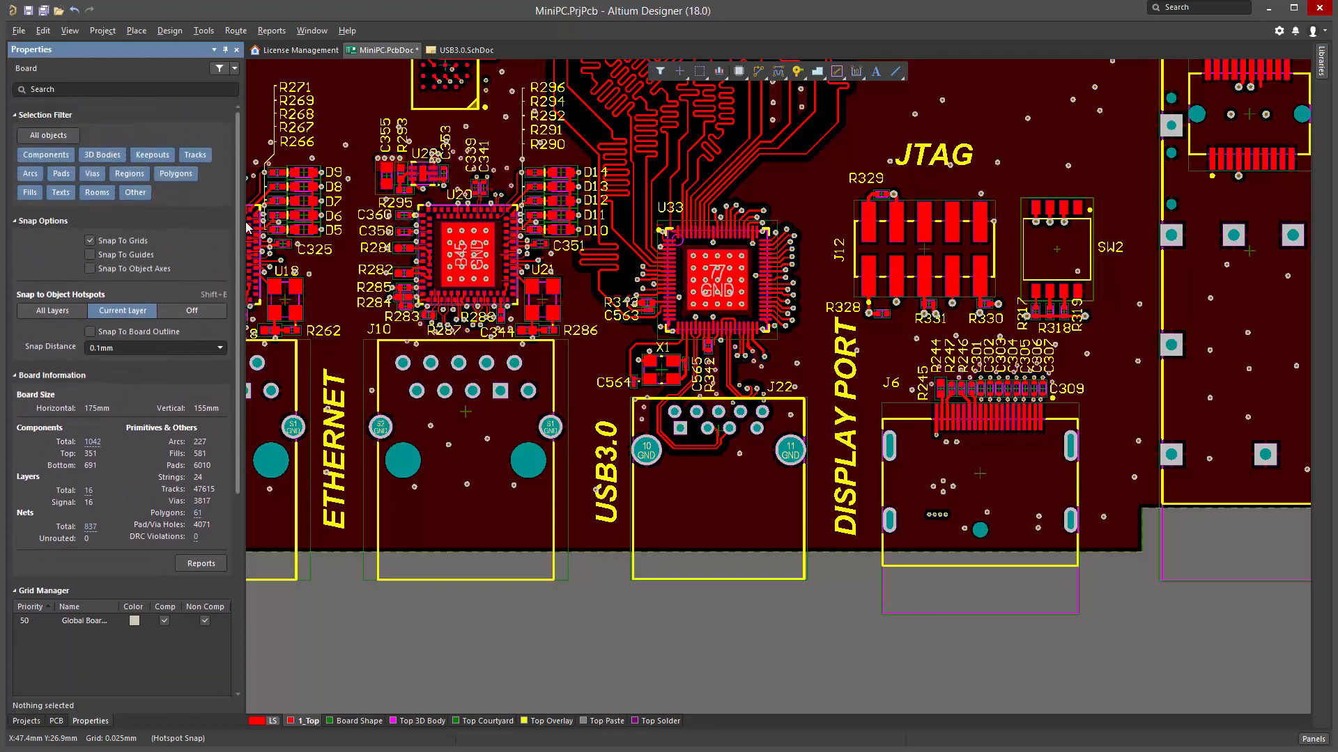
pyautogui.scroll(-5, 240, 403)
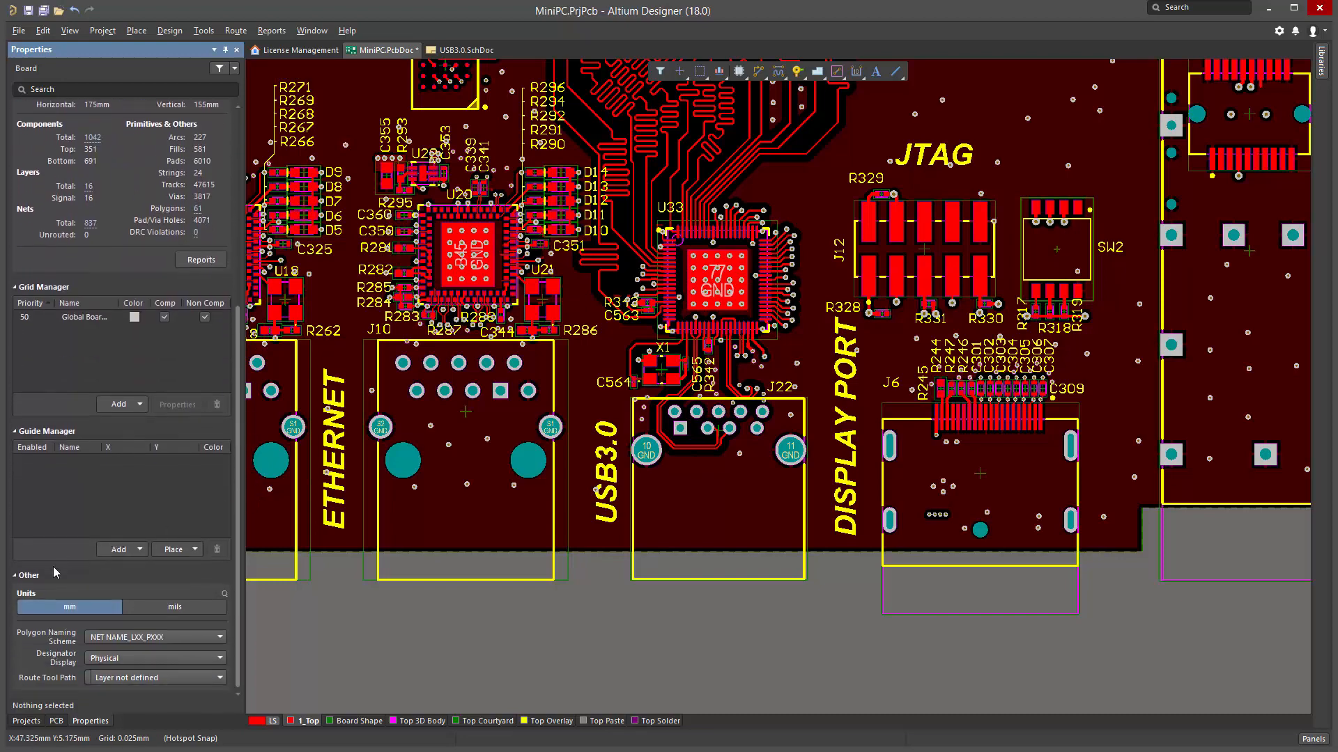
# Collapse the Other, Guide Manager and Grid Manager sections in the board properties
pyautogui.click(28, 579)
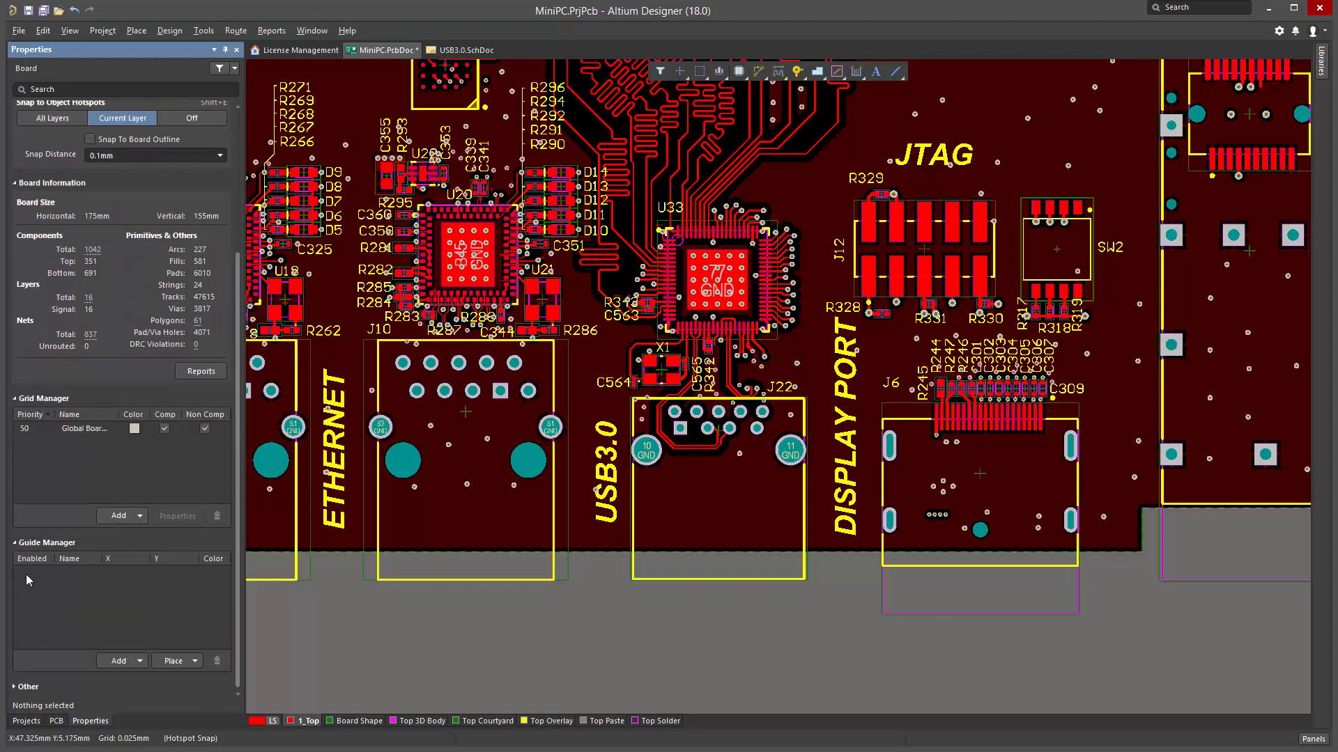
pyautogui.click(52, 543)
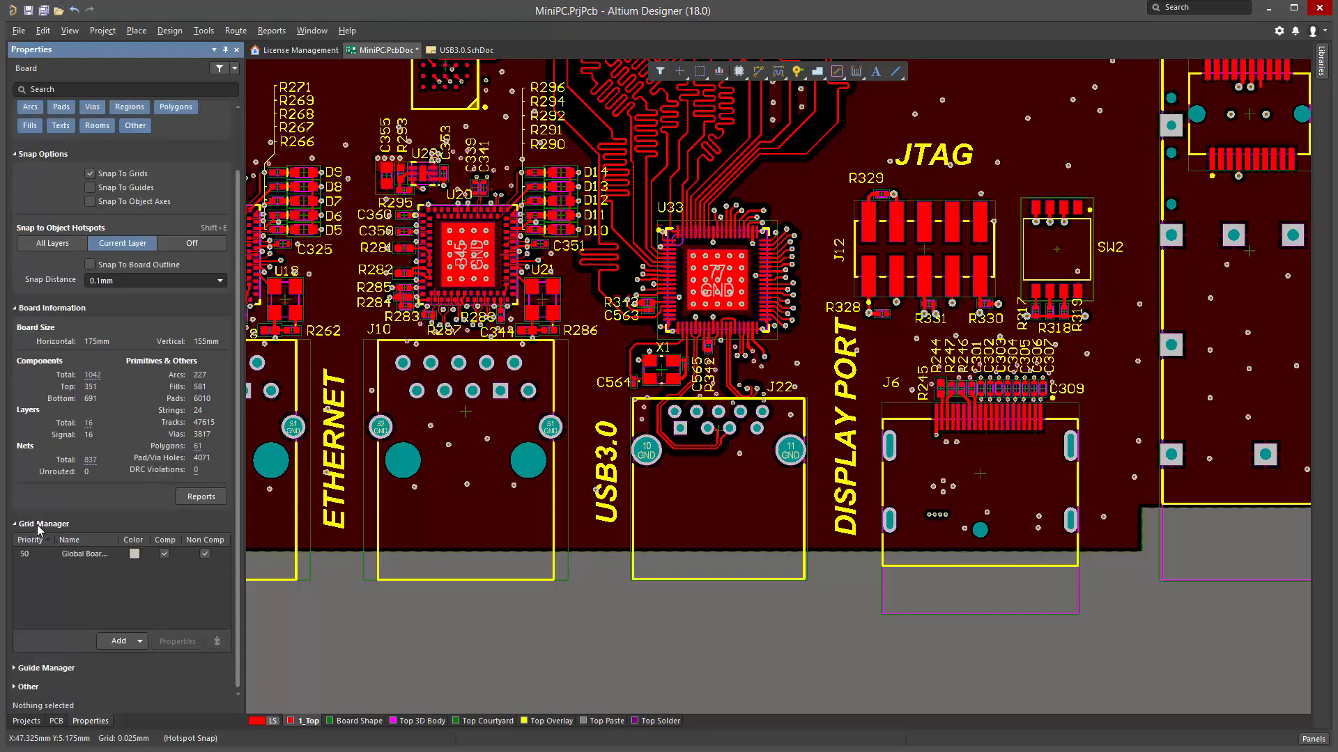
pyautogui.click(40, 526)
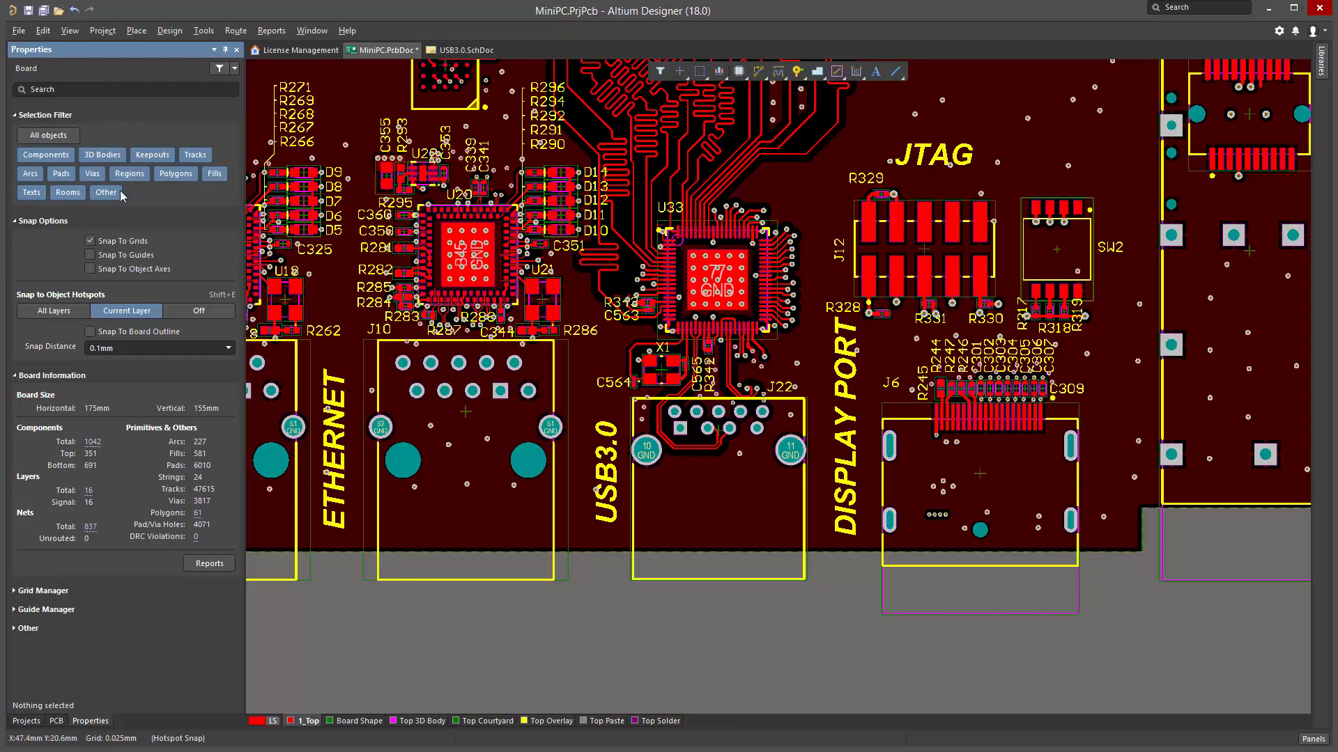
# Bring the entire MiniPC board into view in the PCB workspace
pyautogui.keyDown('ctrl'); pyautogui.scroll(-7, 355, 530); pyautogui.keyUp('ctrl')
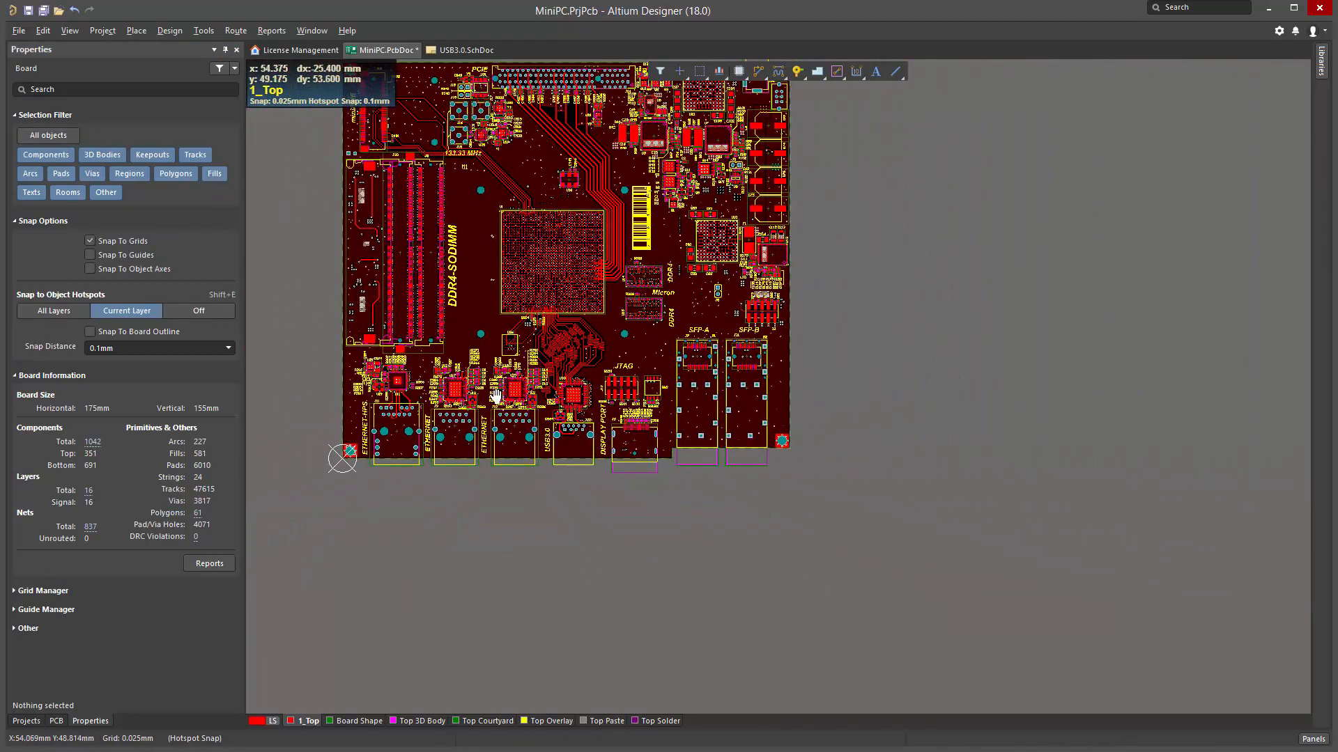
pyautogui.moveTo(496, 396); pyautogui.dragTo(526, 501, button='right')
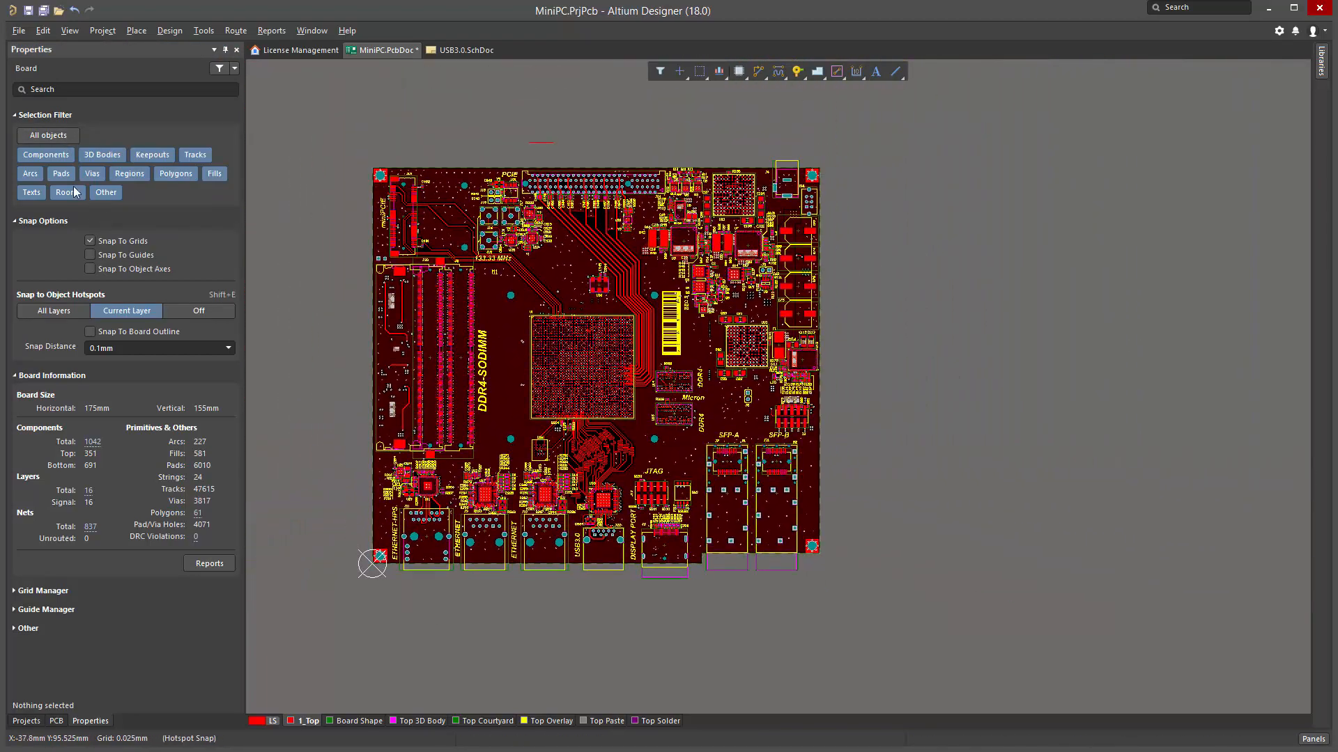
# Restrict the selection filter to tracks only, select all tracks across the board to inspect them, and clear the selection
pyautogui.click(37, 133)
pyautogui.click(195, 155)
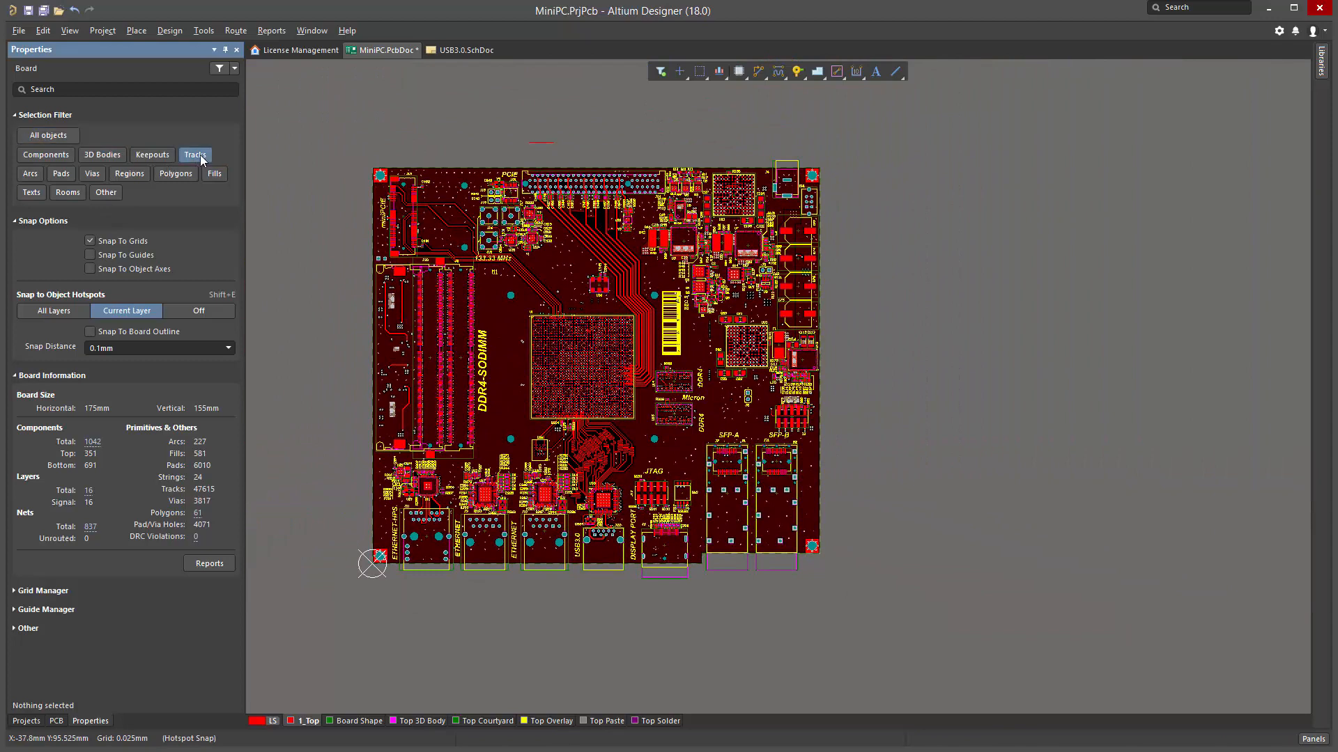
pyautogui.moveTo(327, 147); pyautogui.dragTo(877, 606)
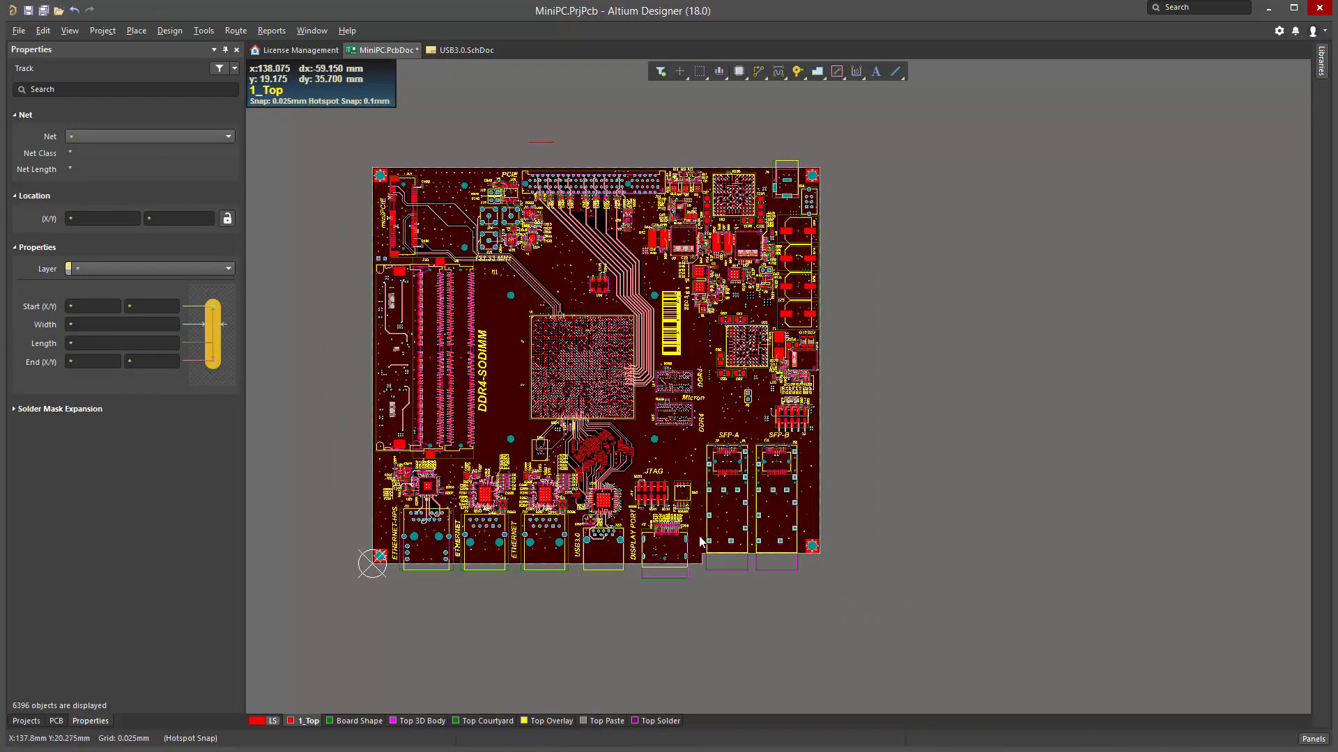
pyautogui.keyDown('ctrl'); pyautogui.scroll(2, 621, 500); pyautogui.keyUp('ctrl')
pyautogui.keyDown('ctrl'); pyautogui.scroll(6, 622, 500); pyautogui.keyUp('ctrl')
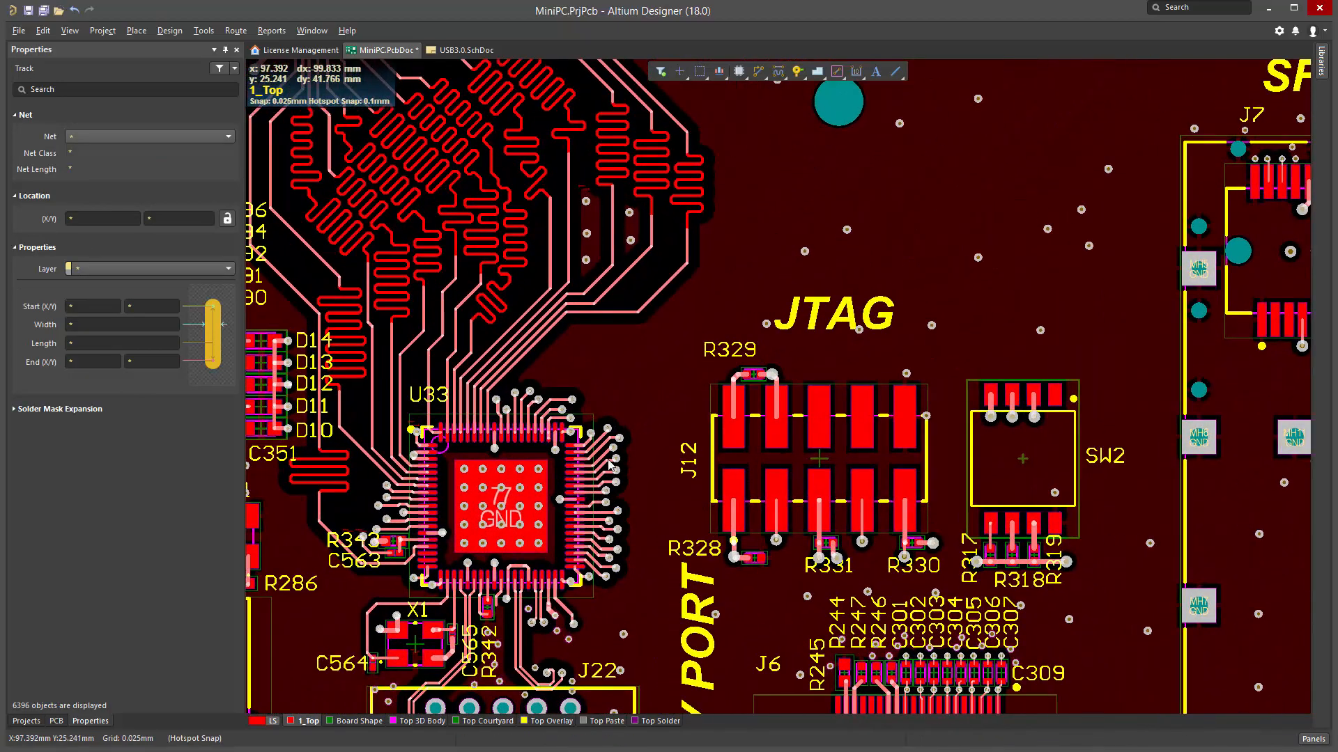
pyautogui.keyDown('ctrl'); pyautogui.scroll(-5, 647, 243); pyautogui.keyUp('ctrl')
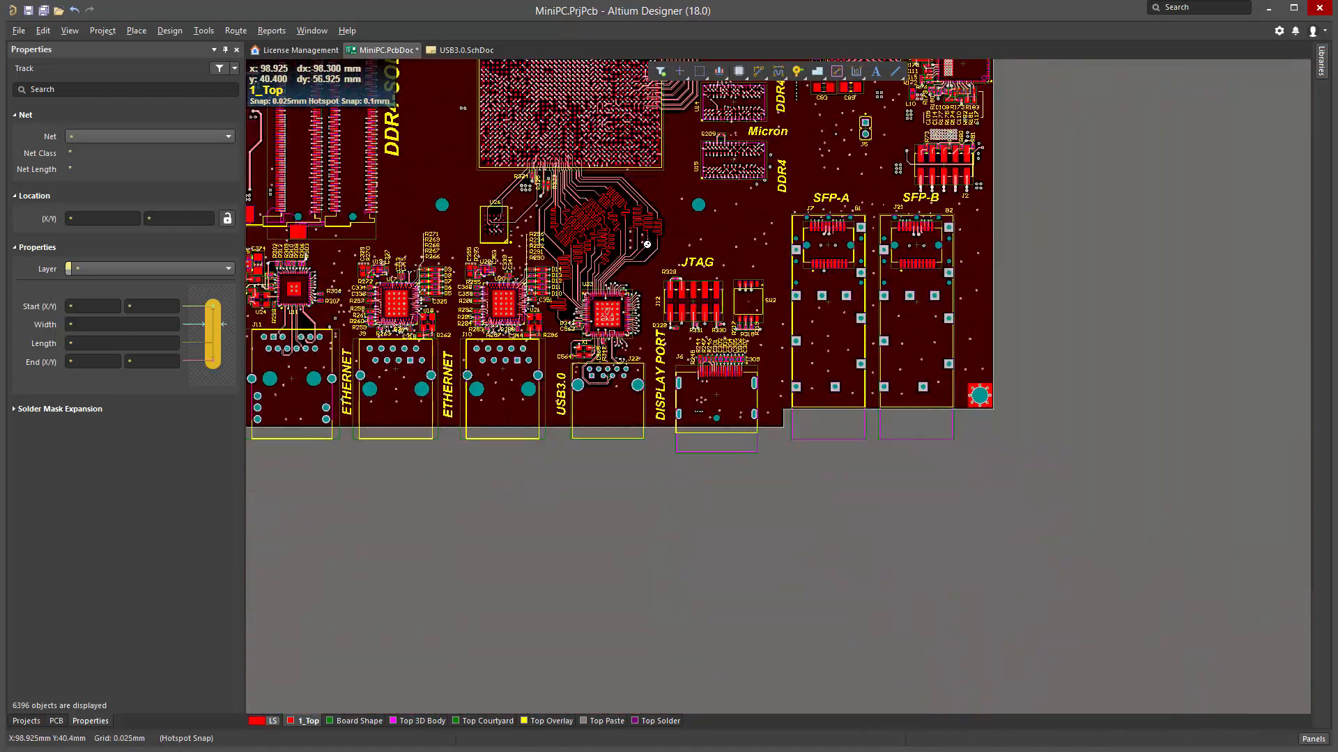
pyautogui.click(565, 482)
# Select component J22 in USB3.0.SchDoc and search its properties for gnd
pyautogui.click(453, 51)
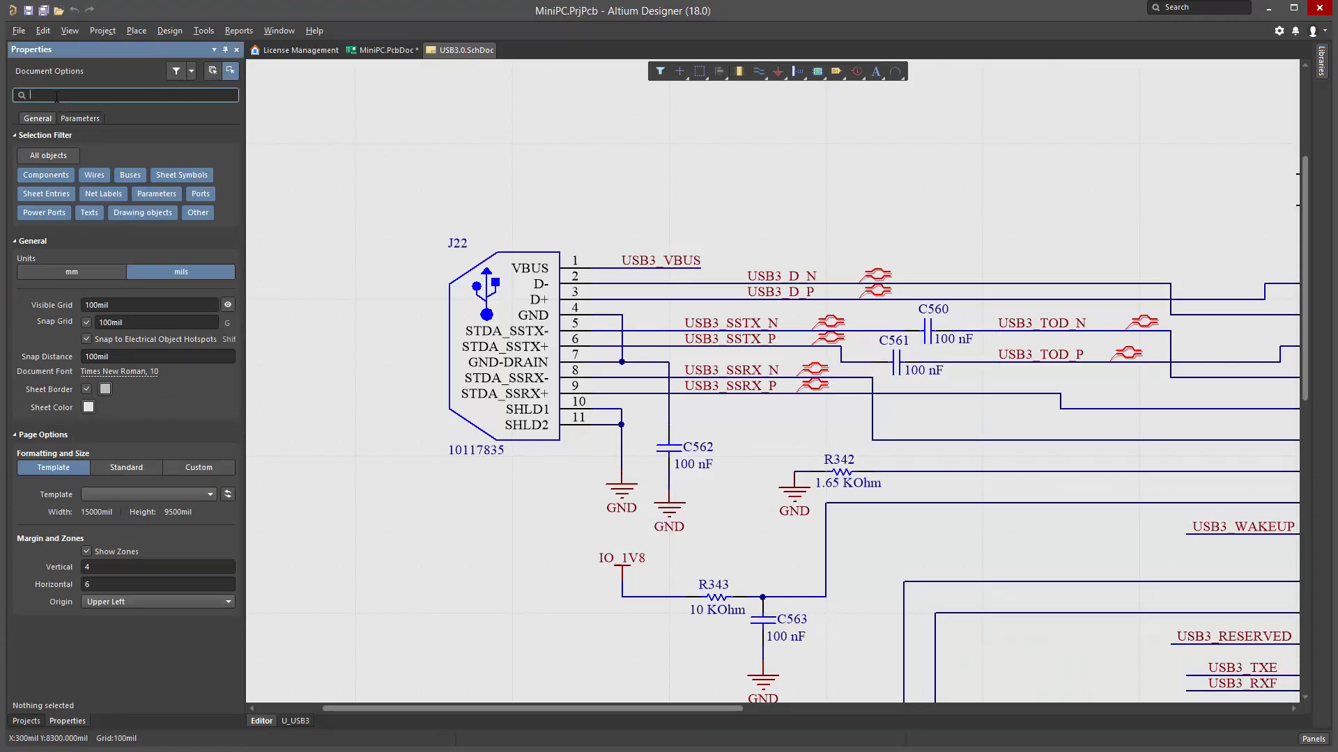
pyautogui.click(467, 307)
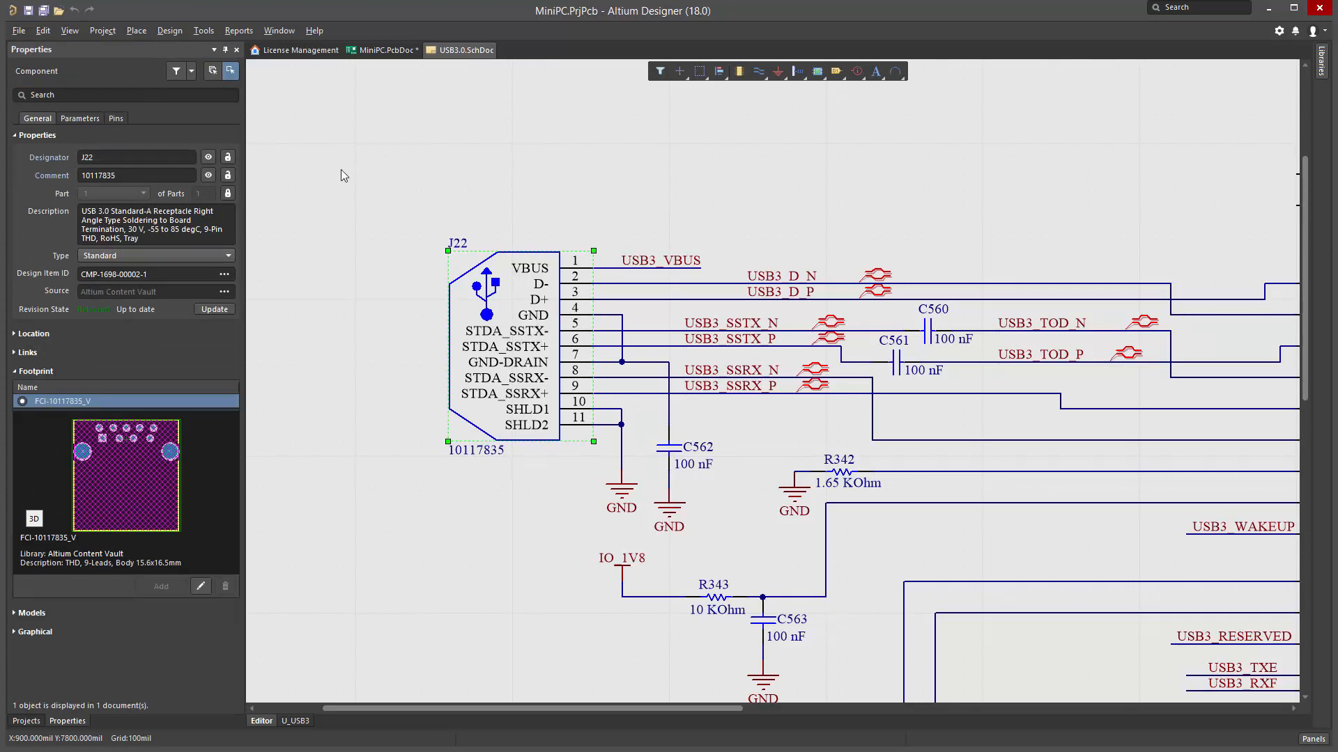
pyautogui.click(104, 95)
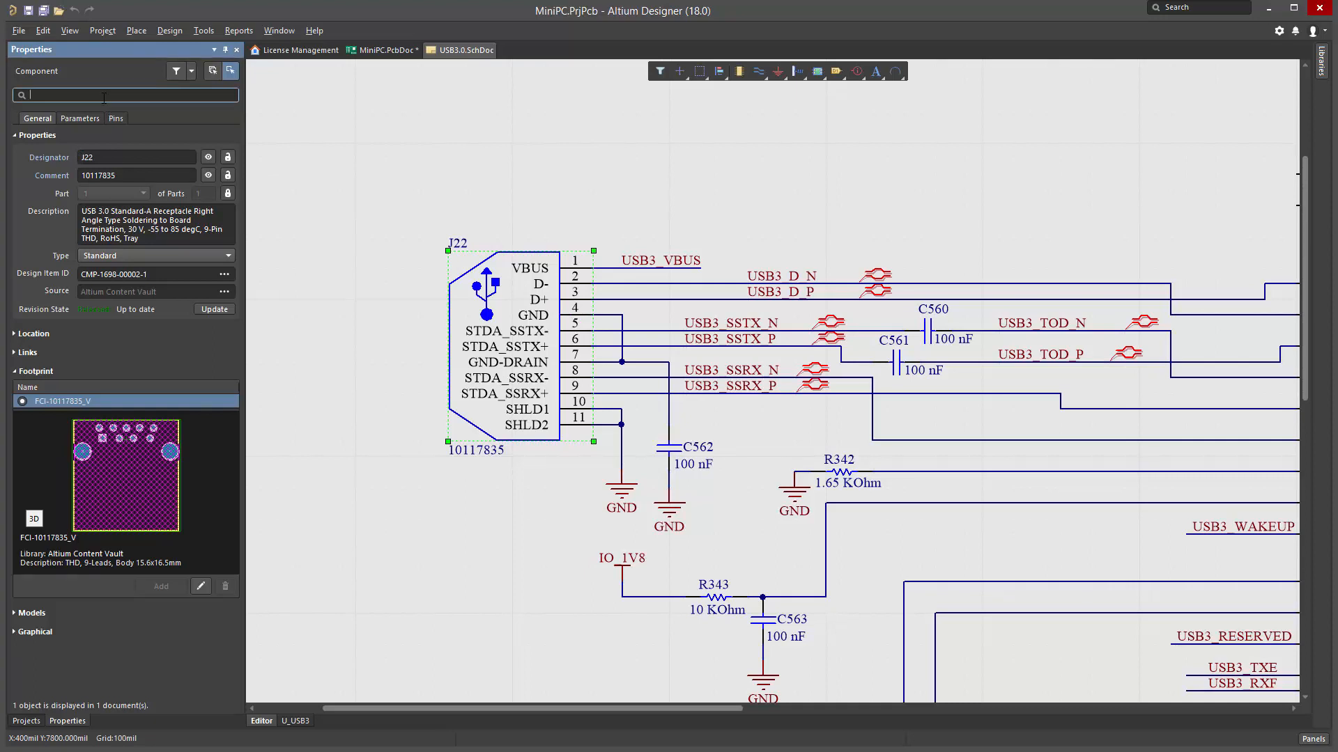
pyautogui.write('gns')
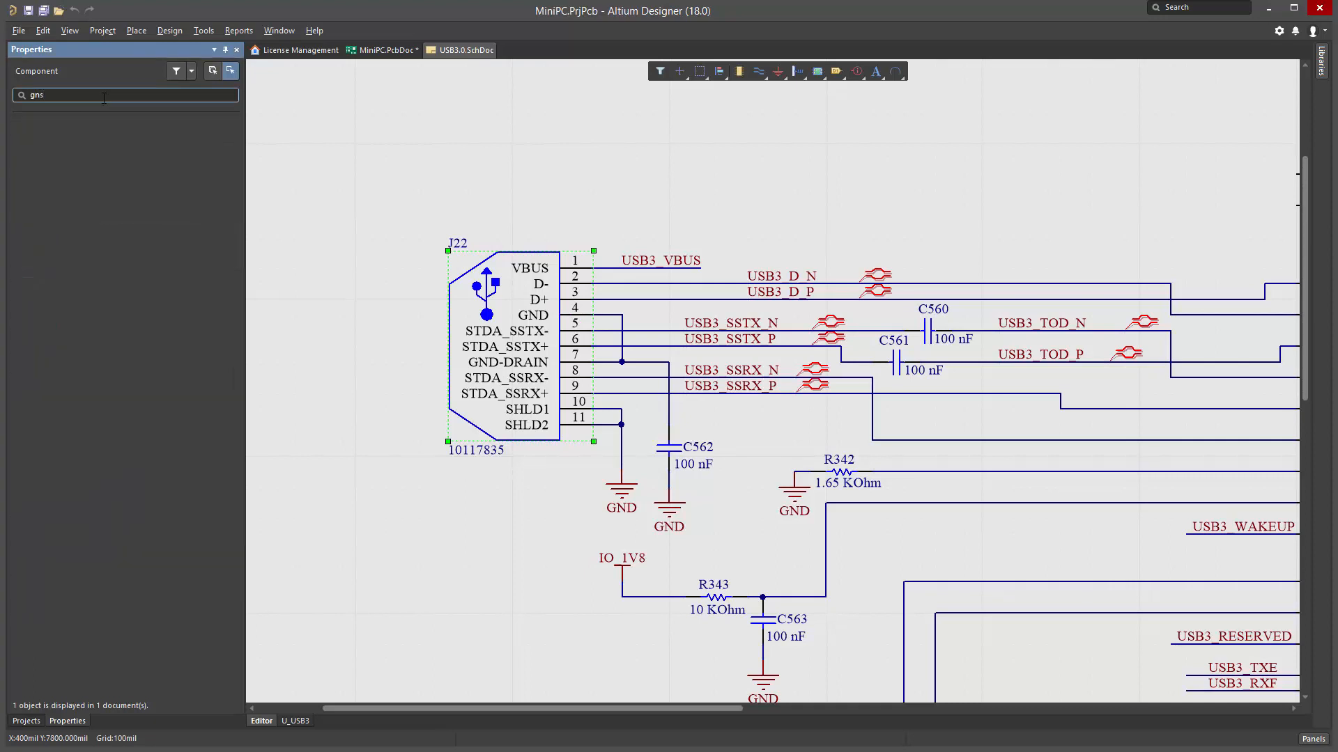
pyautogui.press('BackSpace')
pyautogui.write('d')
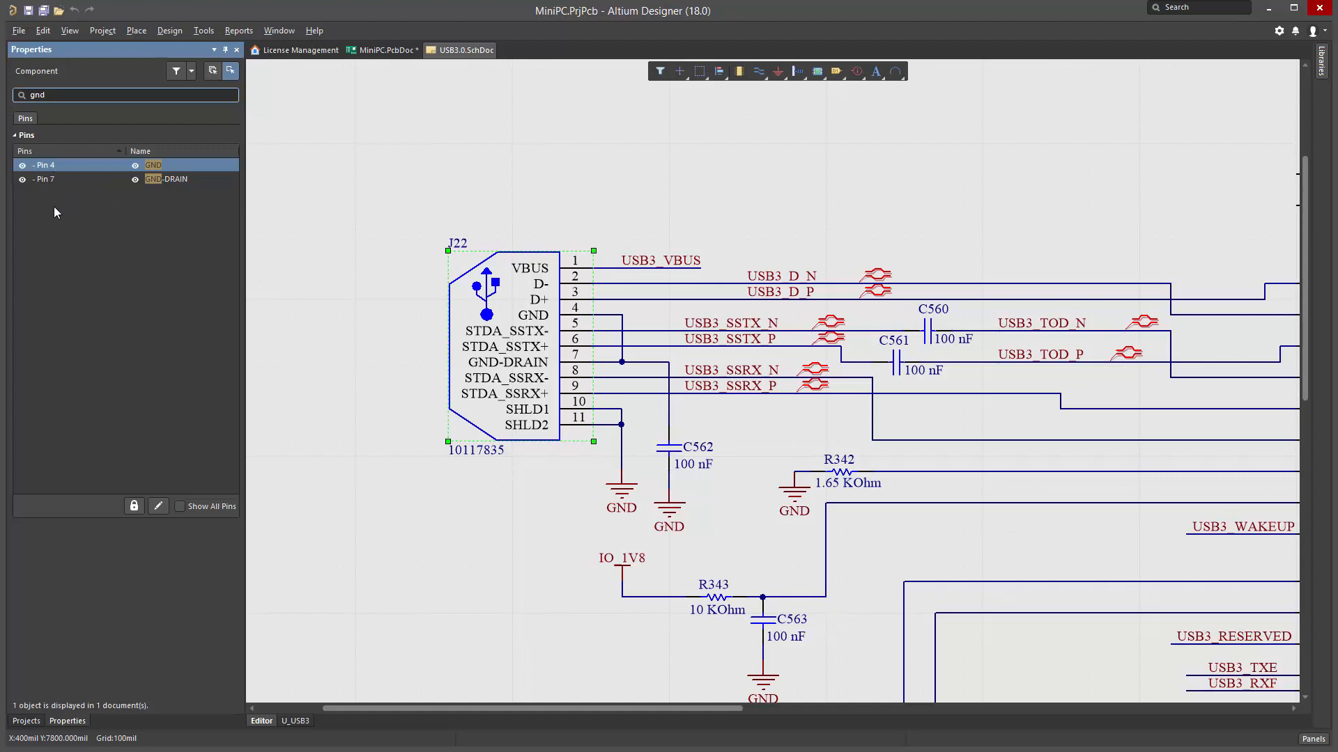
# Clear the property search and return to J22's general properties
pyautogui.press('BackSpace')
pyautogui.press('BackSpace')
pyautogui.press('BackSpace')
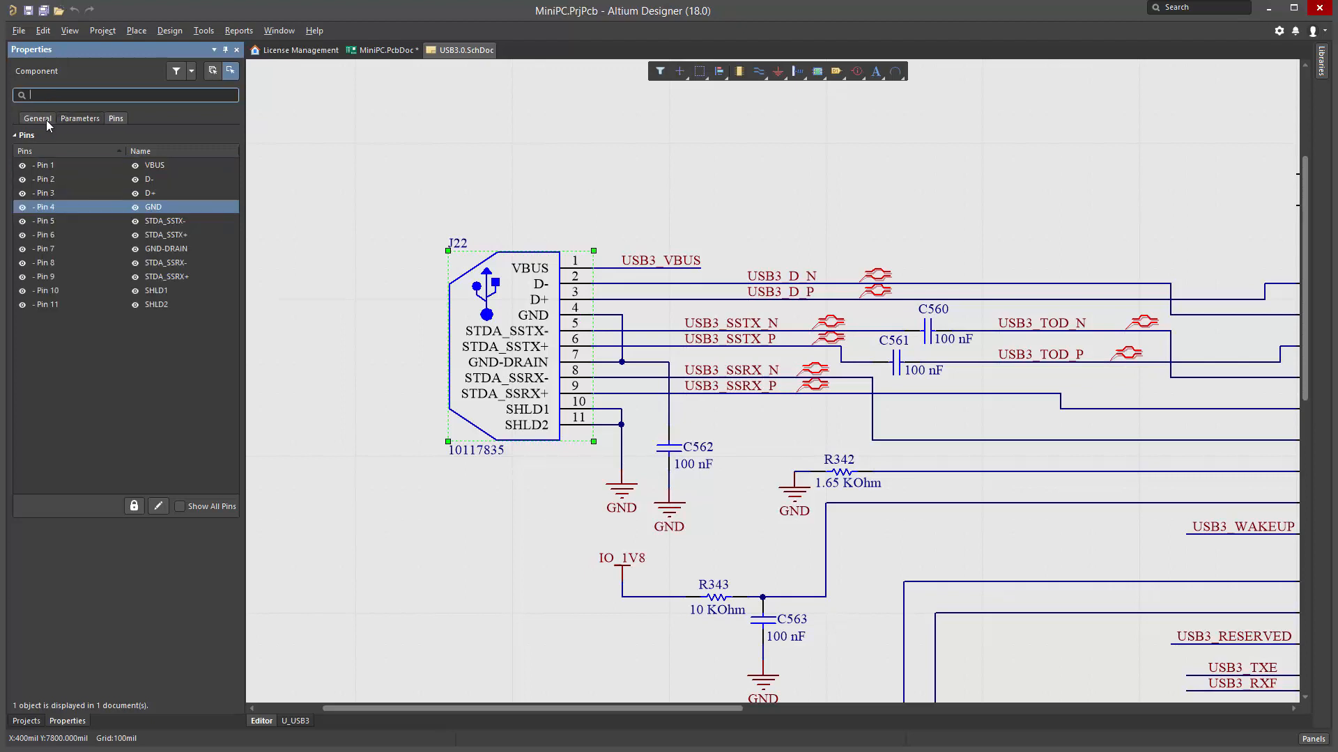
pyautogui.click(38, 118)
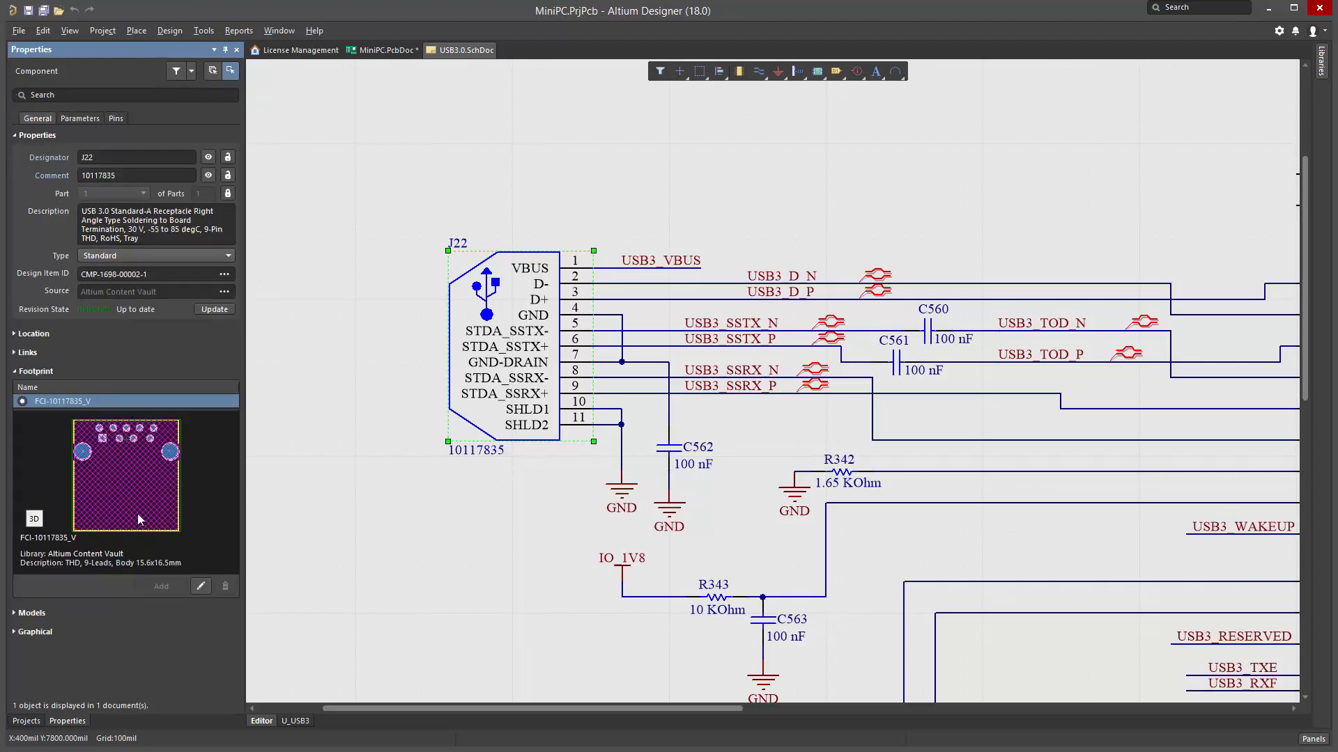
# Search J22's properties for rotat, expand the Location section to view the rotation setting, and clear the search
pyautogui.click(72, 94)
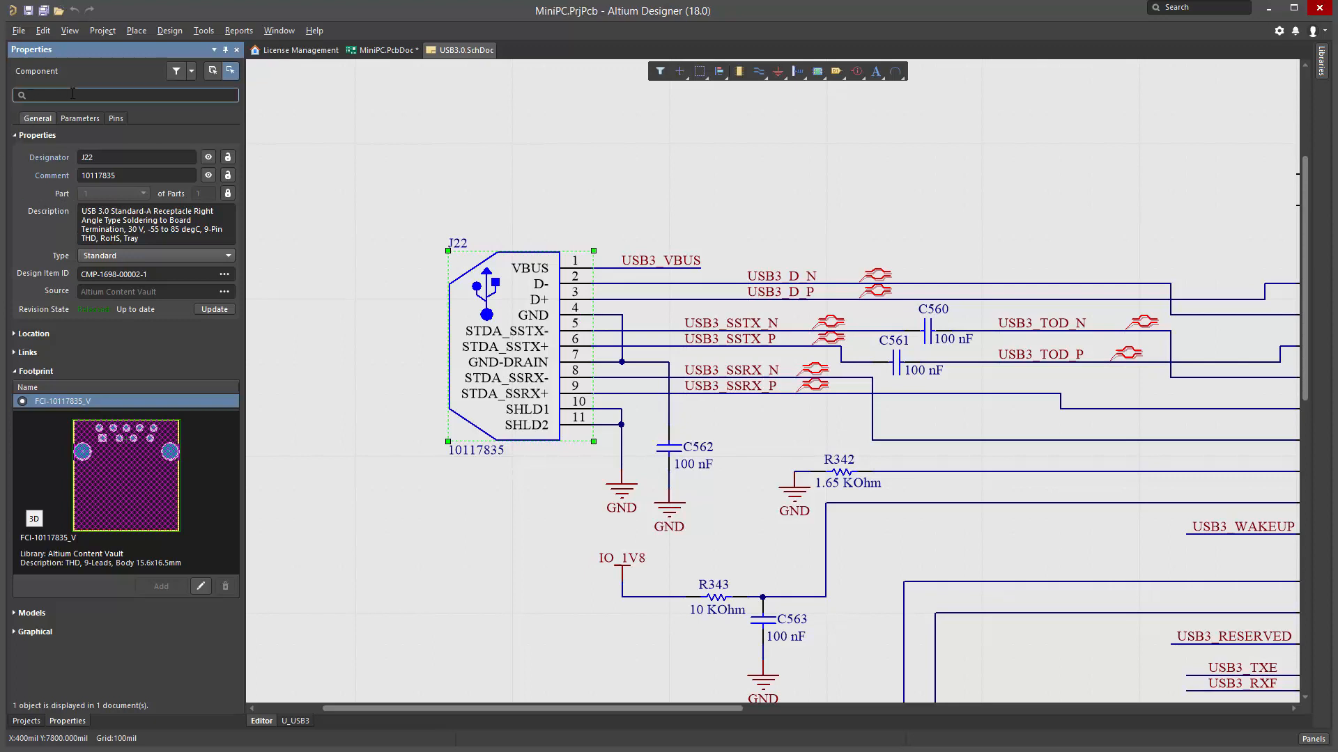
pyautogui.write('ro')
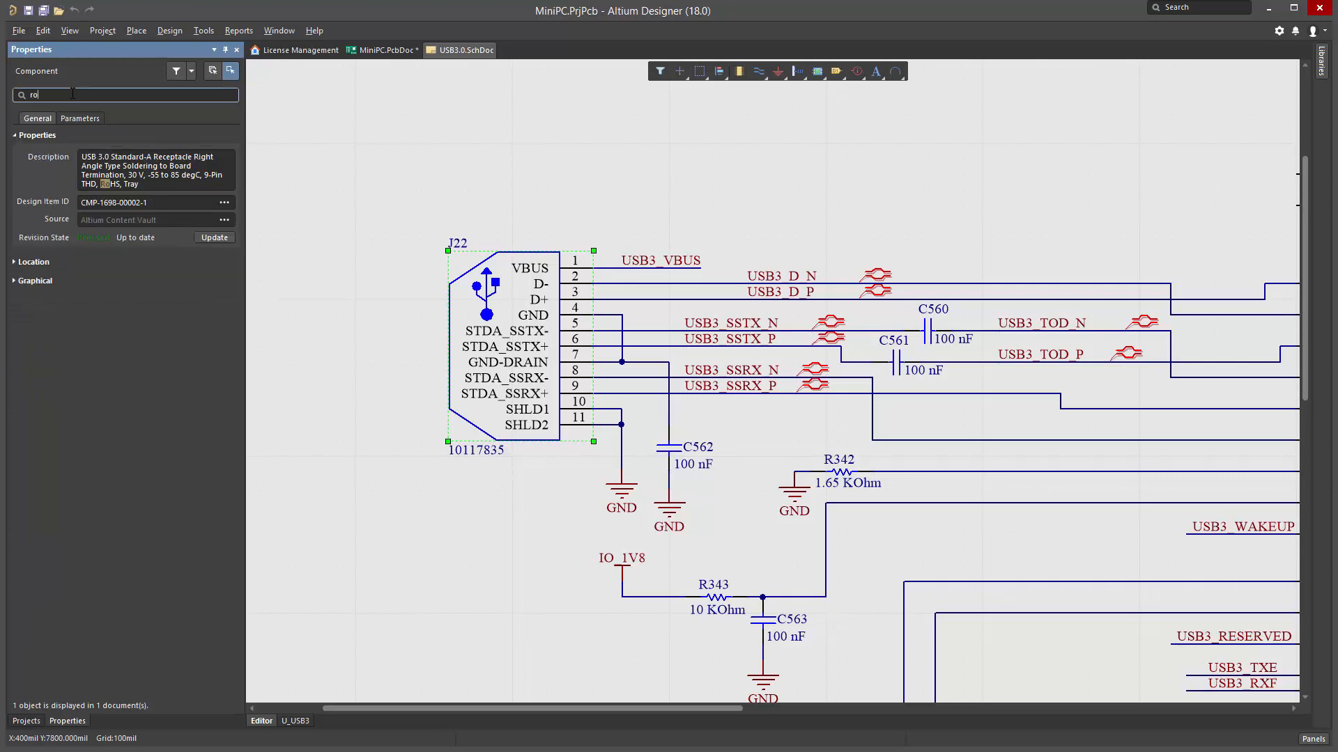
pyautogui.write('tate')
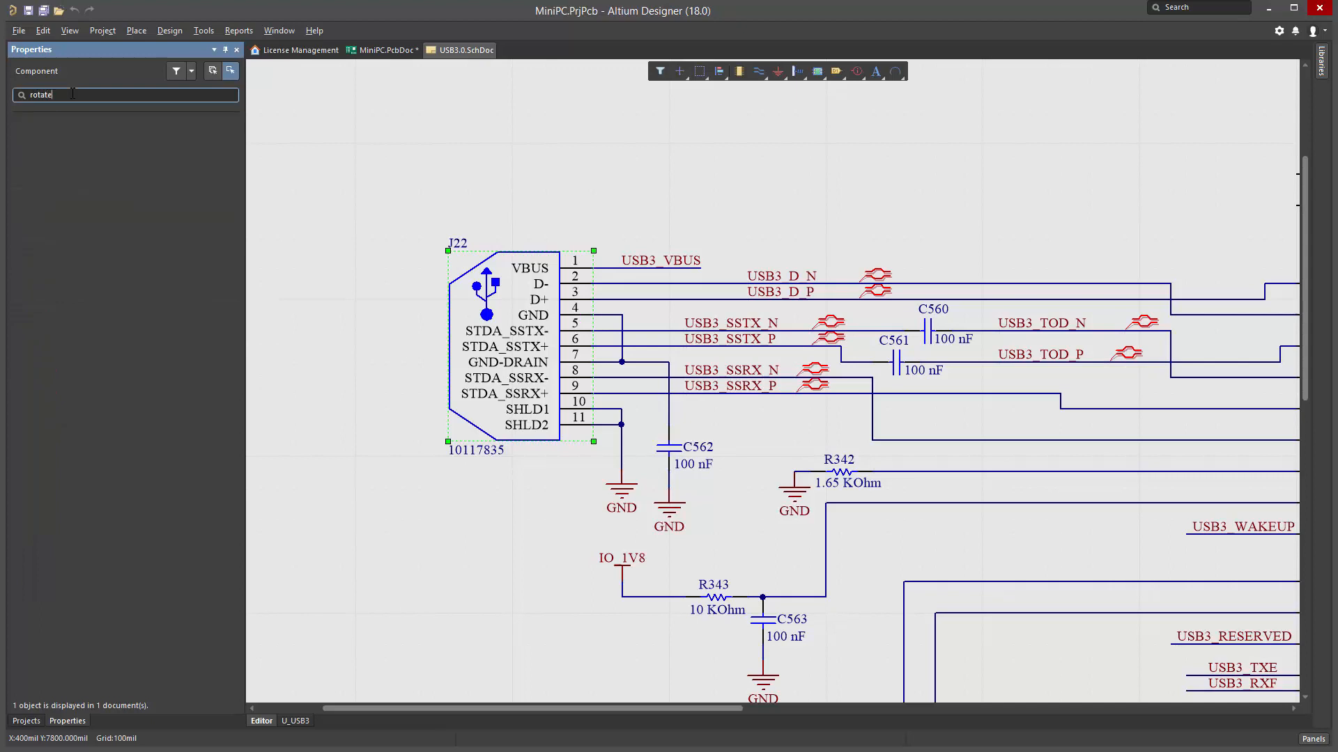
pyautogui.press('BackSpace')
pyautogui.click(23, 137)
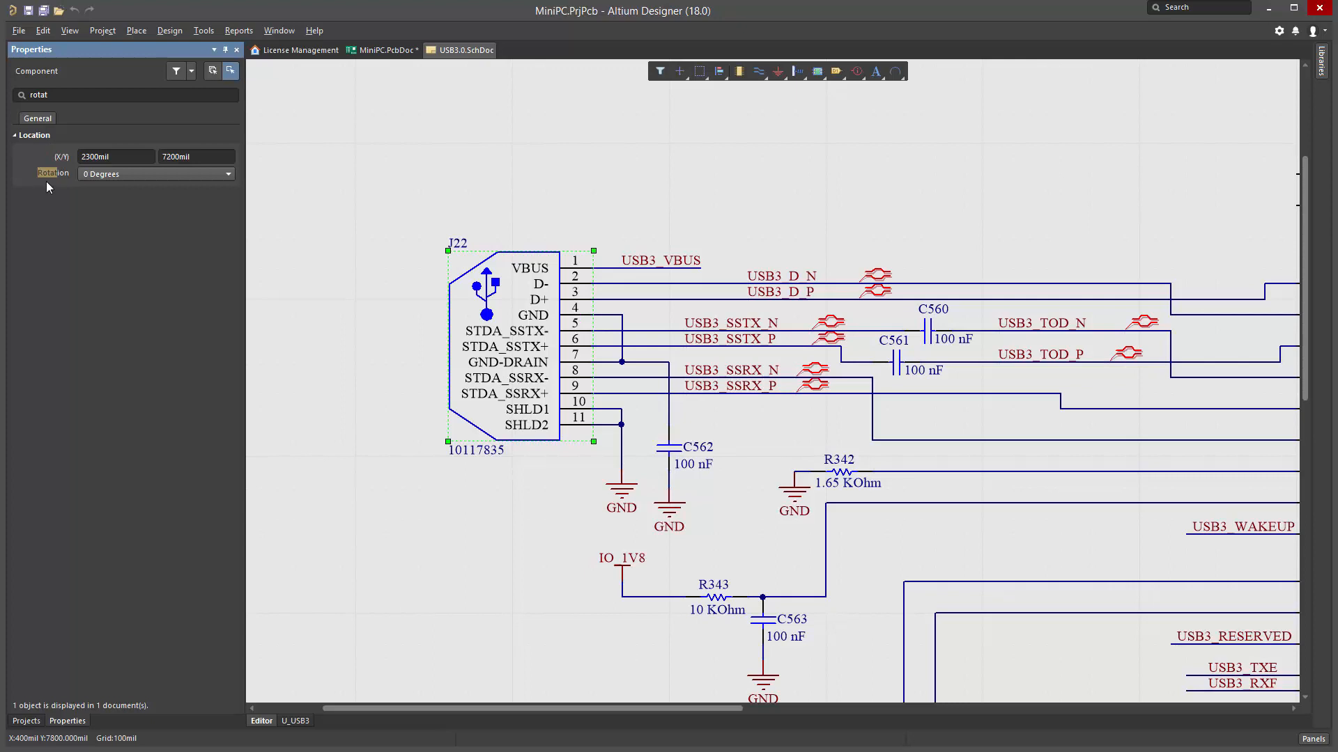
pyautogui.doubleClick(97, 98)
pyautogui.press('BackSpace')
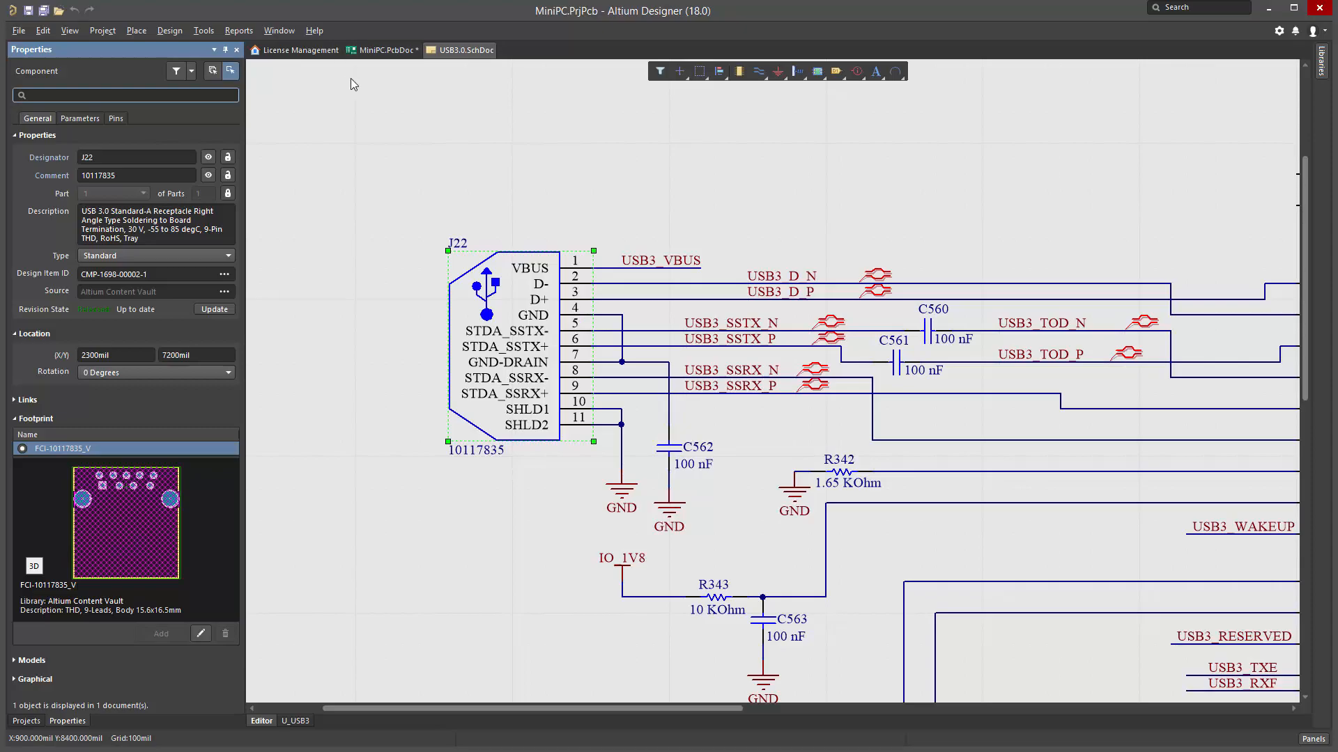
# Switch to MiniPC.PcbDoc and start interactive routing on net USB3_BE3 from the track corner beside R296
pyautogui.click(369, 52)
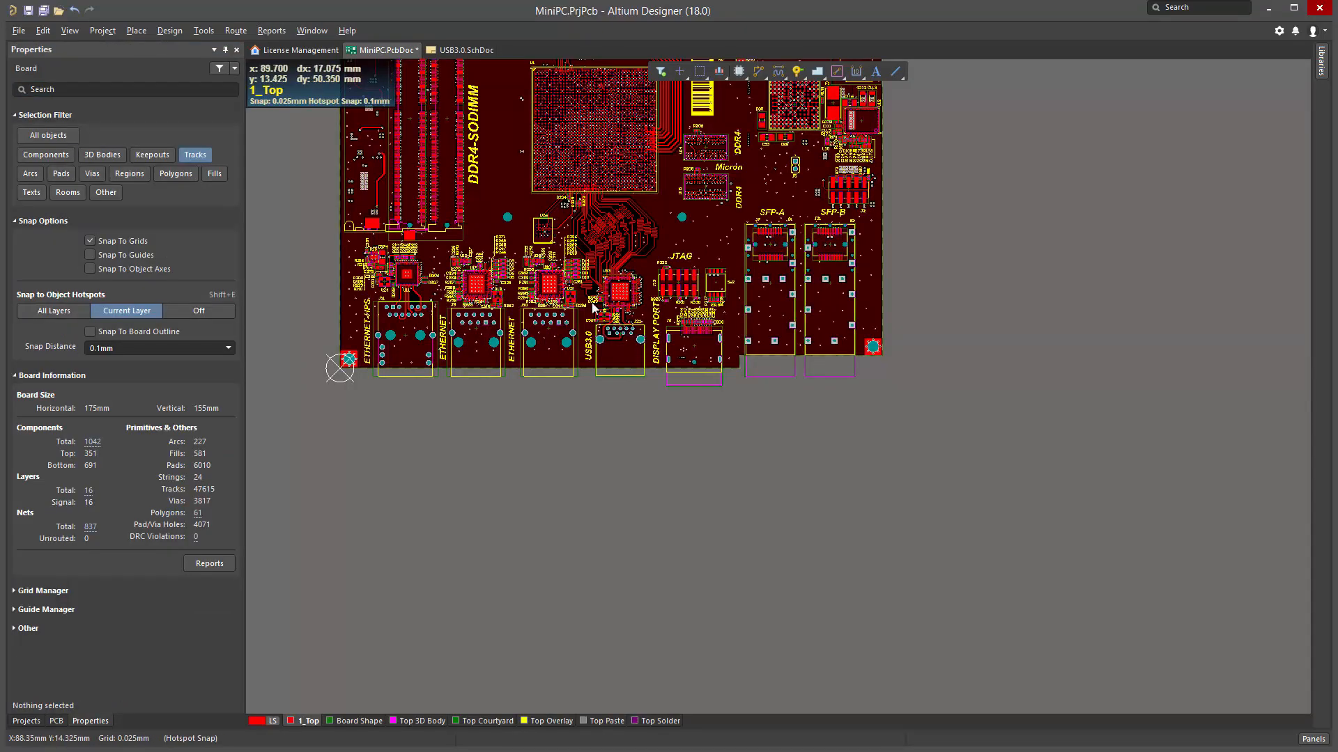
pyautogui.moveTo(571, 322); pyautogui.dragTo(587, 482, button='right')
pyautogui.keyDown('ctrl'); pyautogui.scroll(5, 608, 418); pyautogui.keyUp('ctrl')
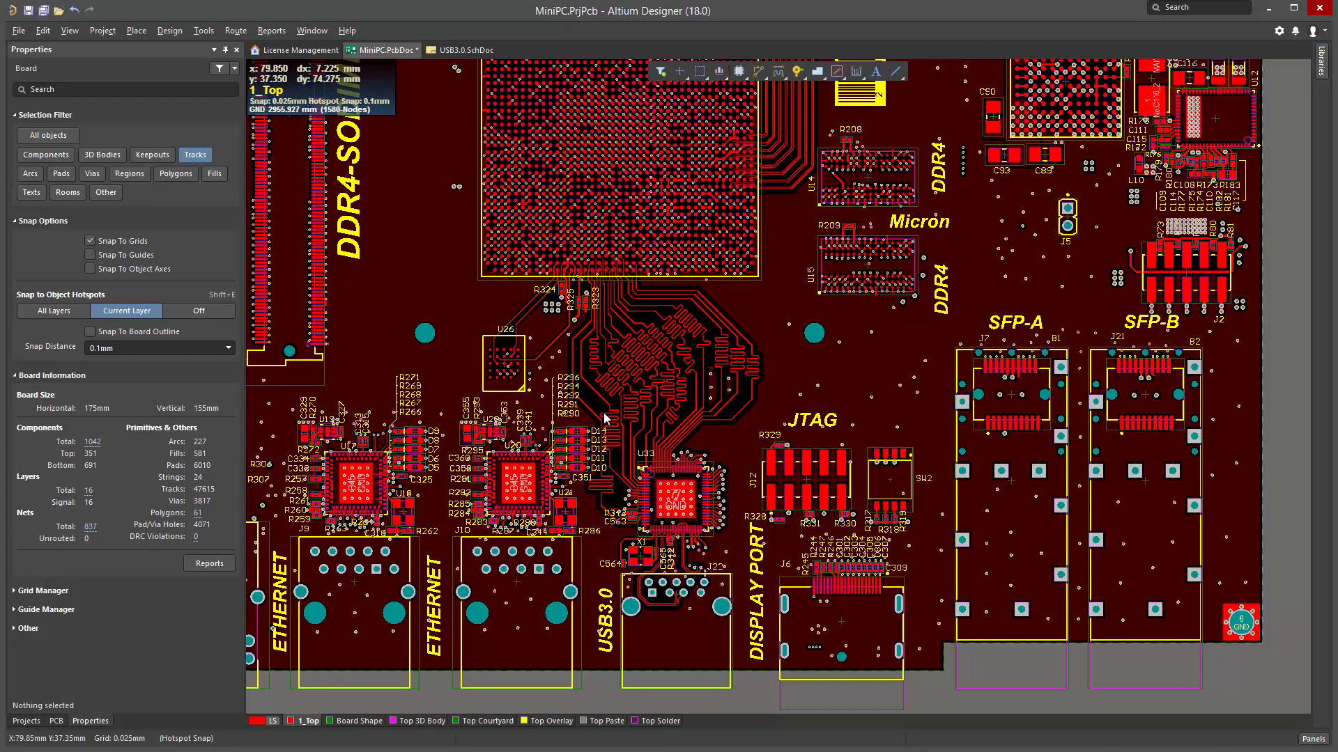
pyautogui.keyDown('ctrl'); pyautogui.scroll(8, 604, 418); pyautogui.keyUp('ctrl')
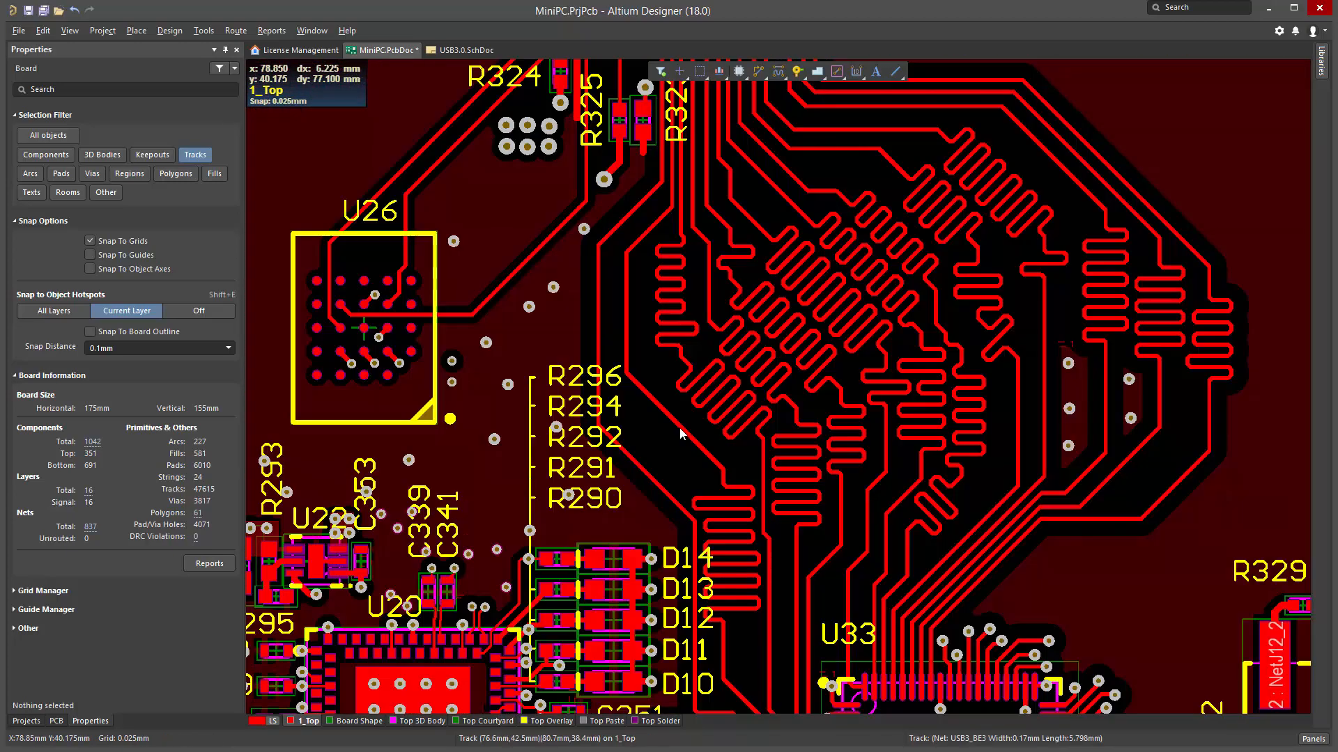
pyautogui.keyDown('ctrl'); pyautogui.scroll(3, 679, 432); pyautogui.keyUp('ctrl')
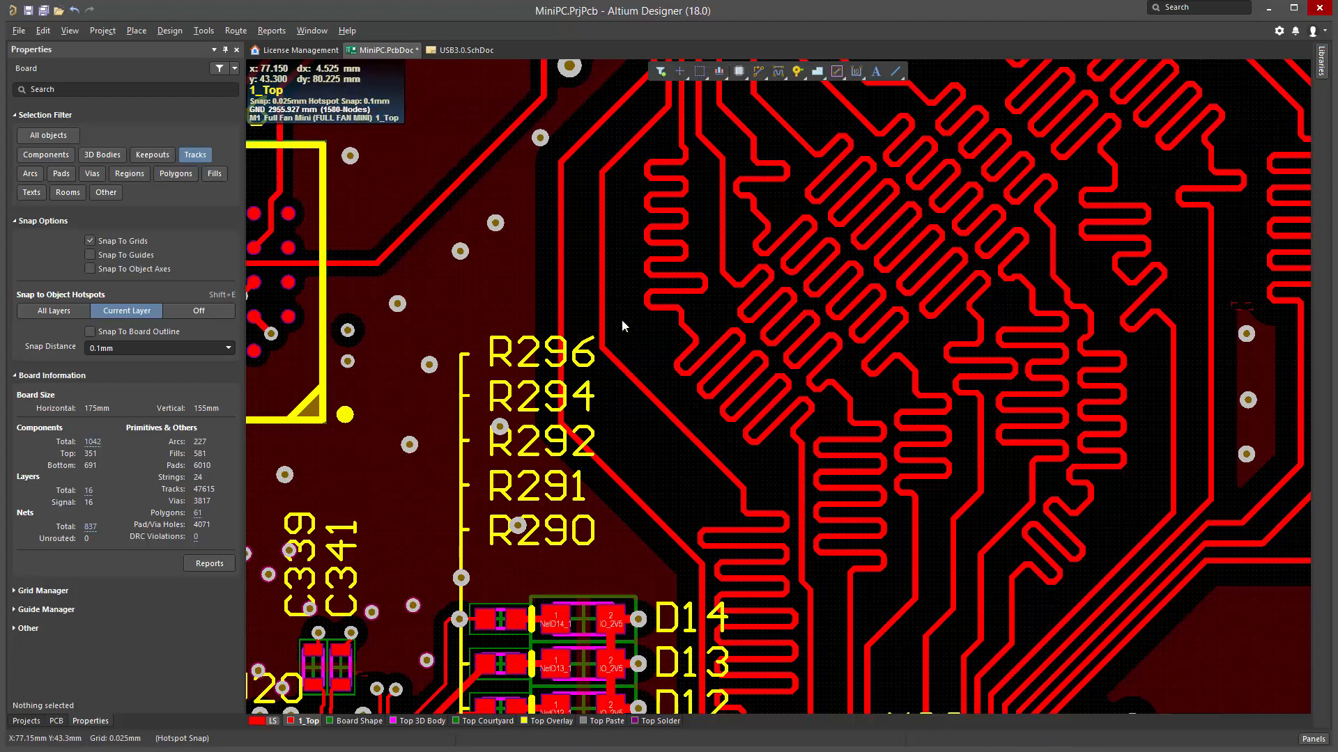
pyautogui.moveTo(620, 279); pyautogui.dragTo(665, 294, button='right')
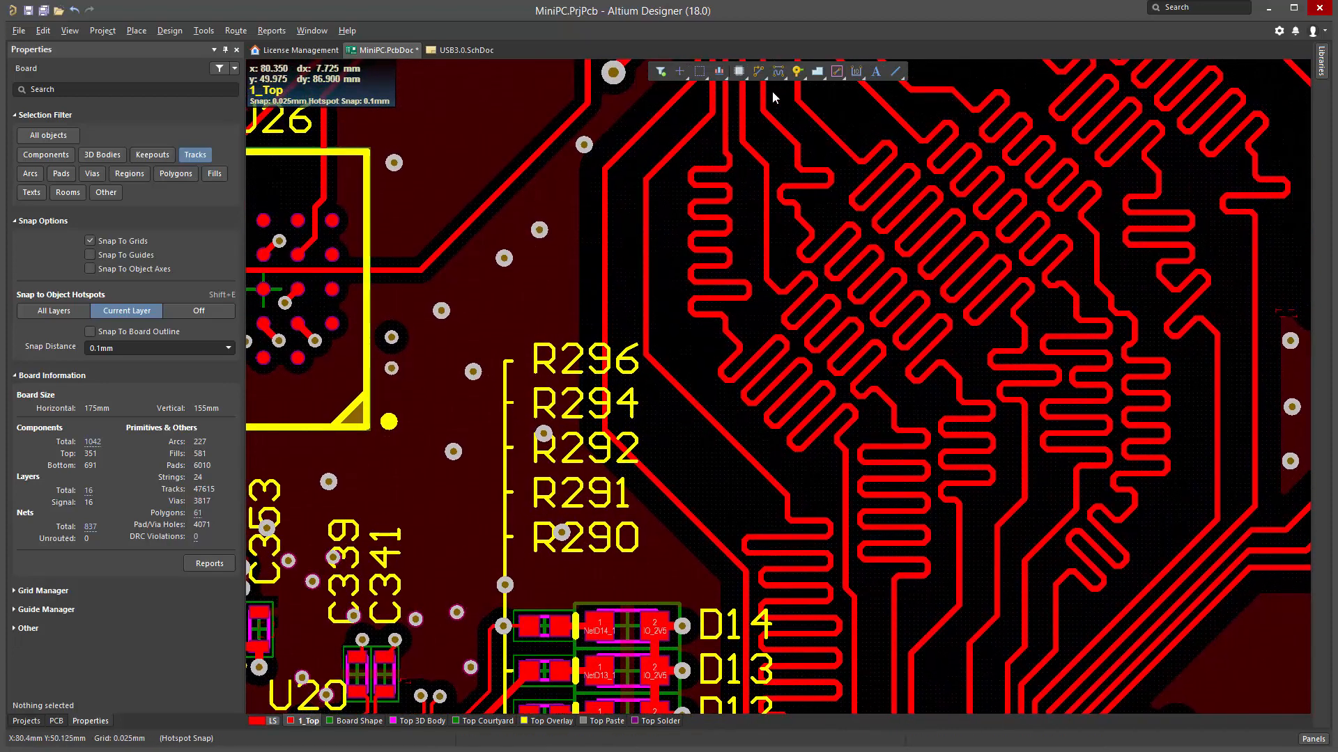
pyautogui.click(761, 79)
pyautogui.click(770, 91)
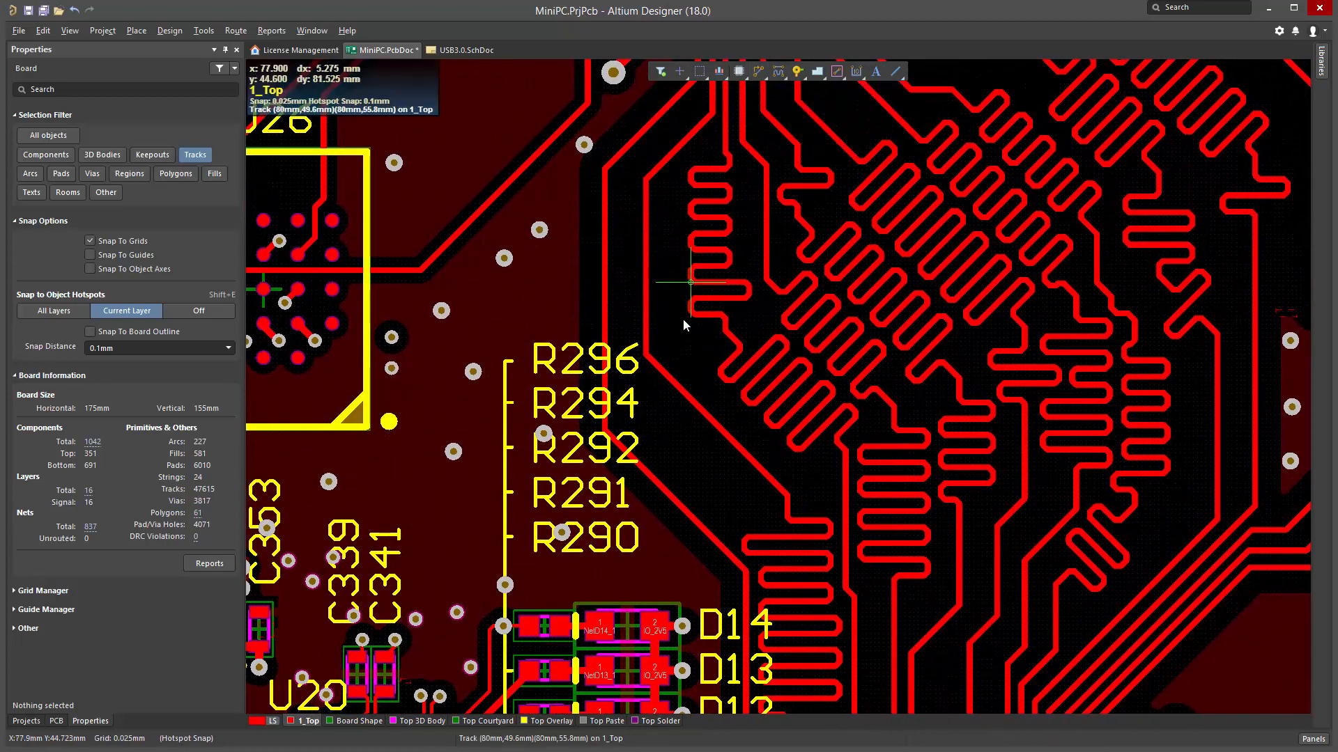
pyautogui.click(648, 361)
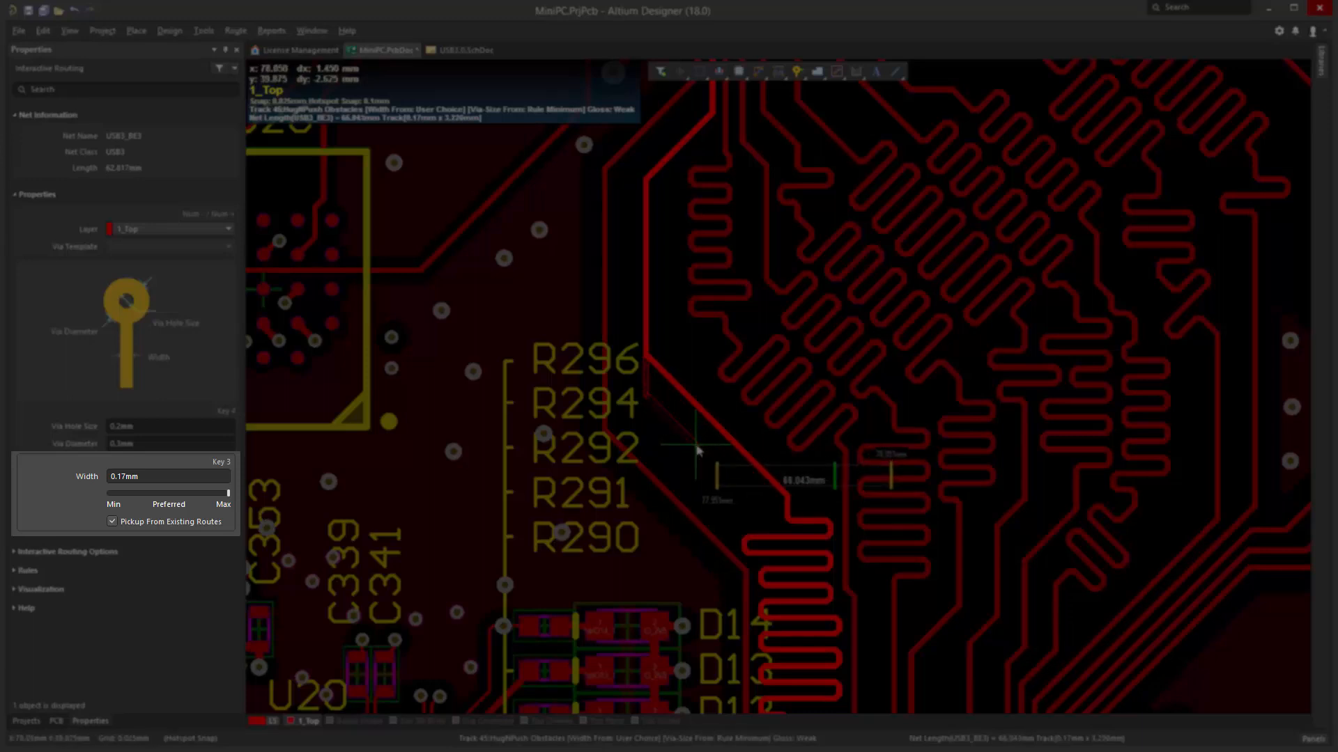
# Cycle the routing width source through its options, including Rule Minimum, back to User Choice
pyautogui.press('3')
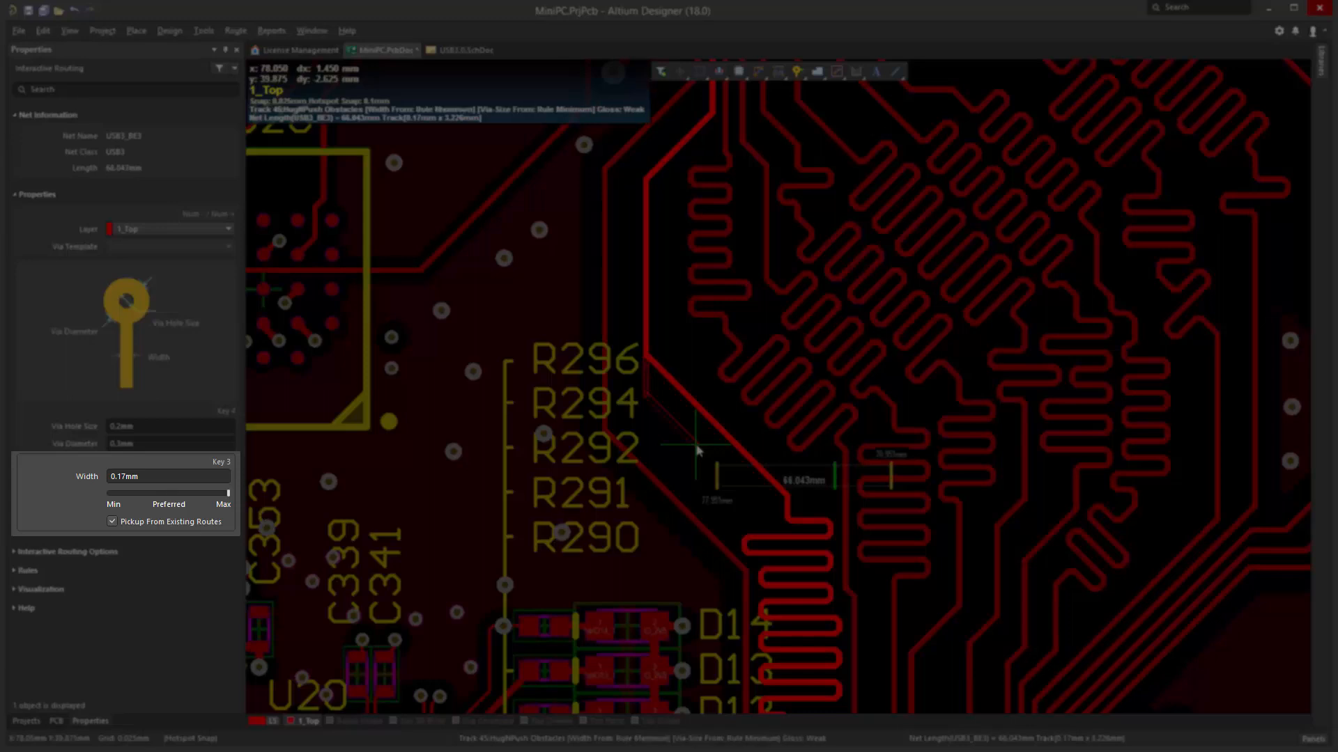
pyautogui.press('3')
pyautogui.press('3')
pyautogui.press('3')
pyautogui.press('3')
pyautogui.press('3')
pyautogui.press('3')
pyautogui.press('3')
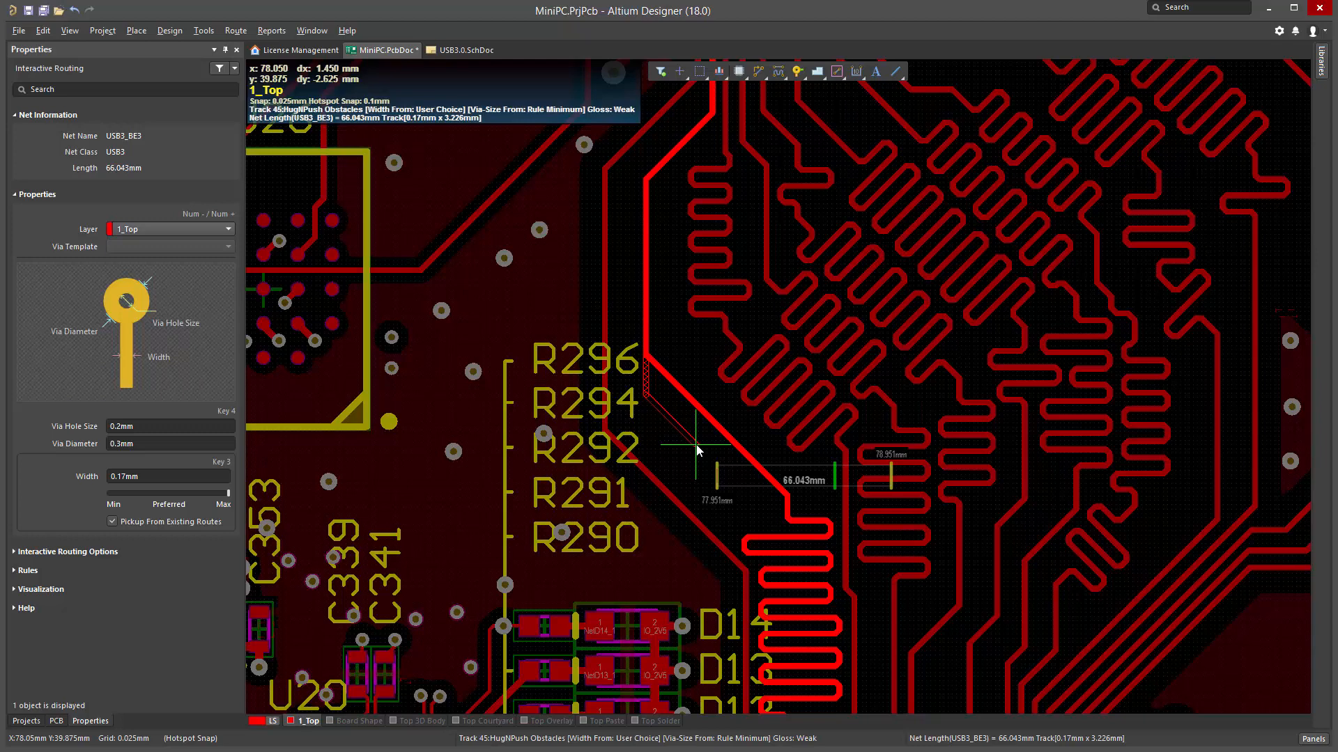
# Pause the routing and expand the Interactive Routing Options, Rules, Visualization and Help sections to review them
pyautogui.press('Tab')
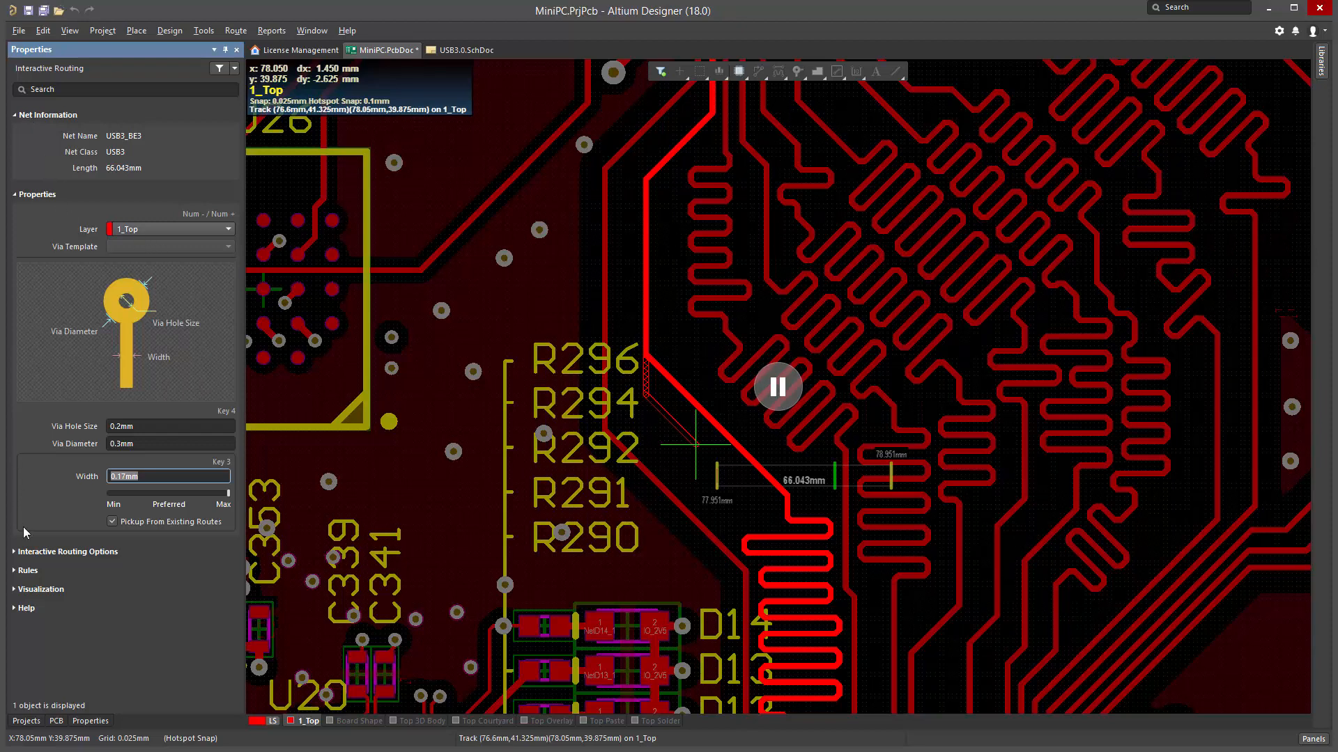
pyautogui.click(54, 552)
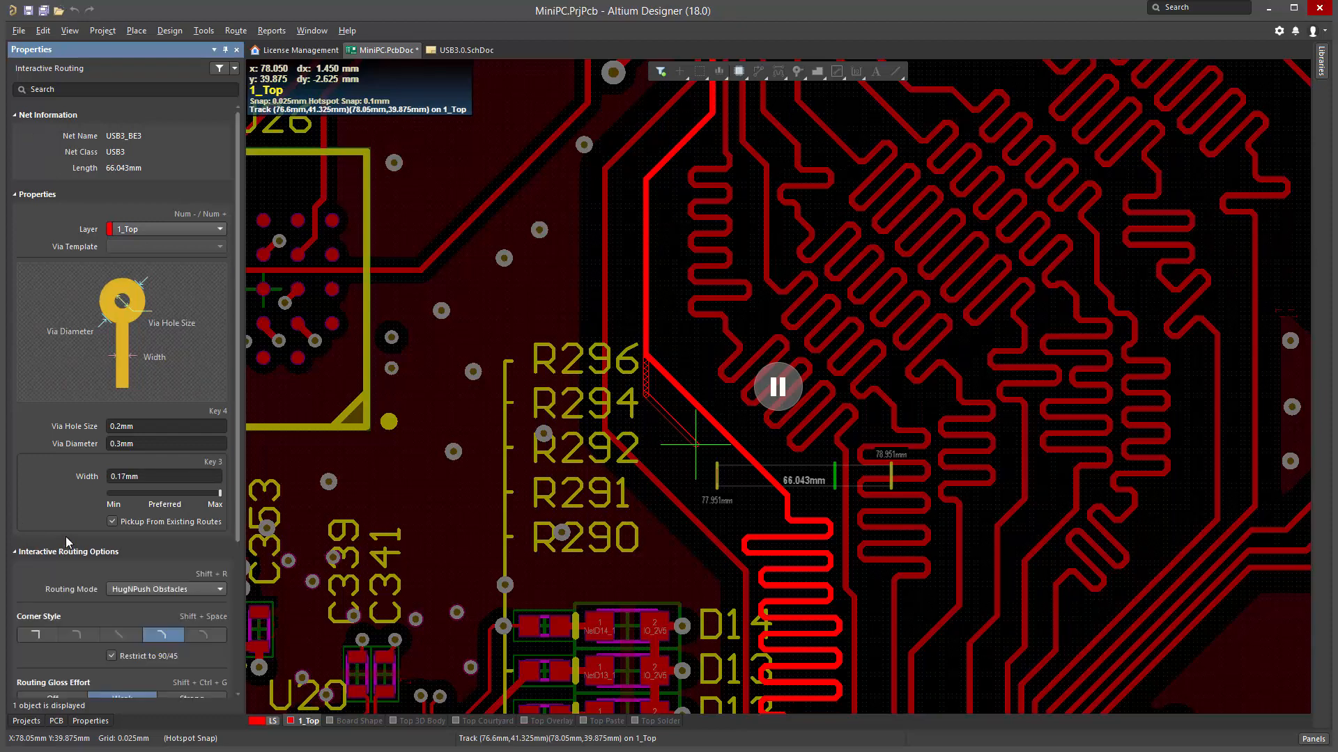
pyautogui.scroll(-3, 68, 542)
pyautogui.scroll(-3, 68, 542)
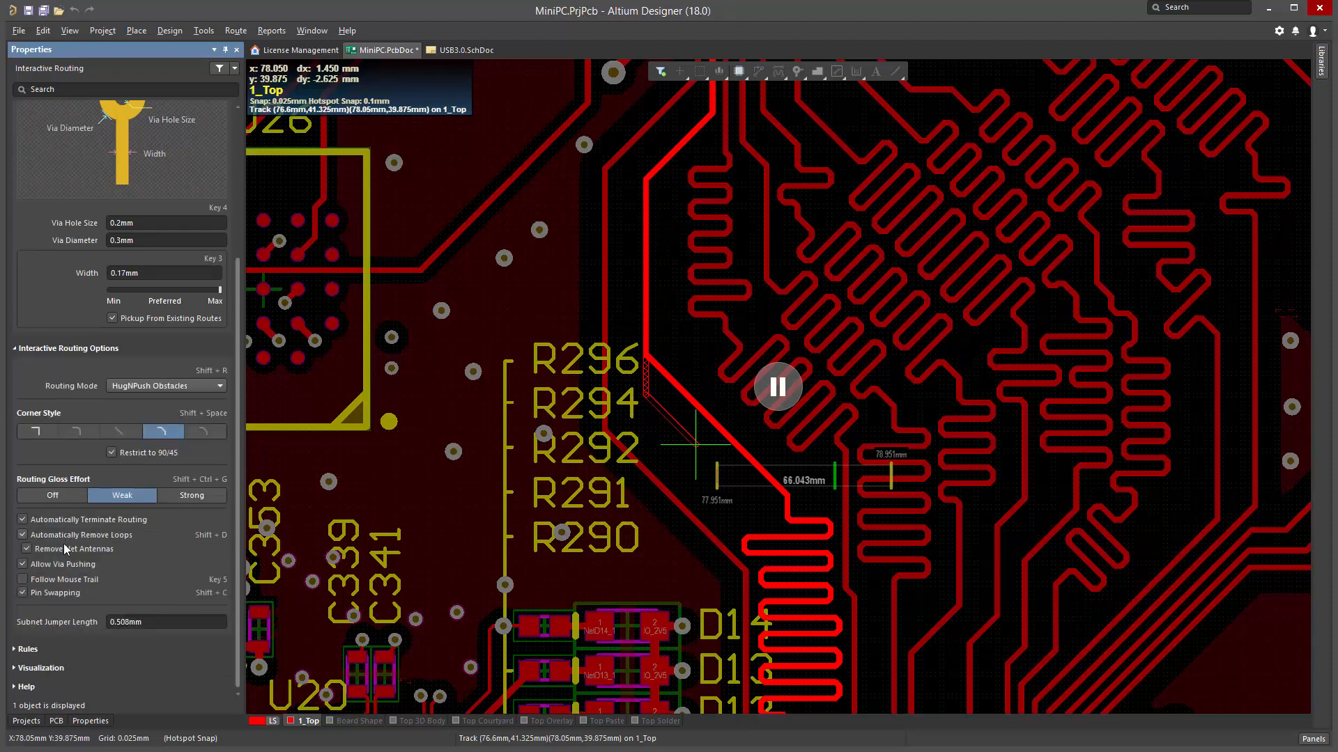
pyautogui.click(34, 650)
pyautogui.scroll(-2, 46, 648)
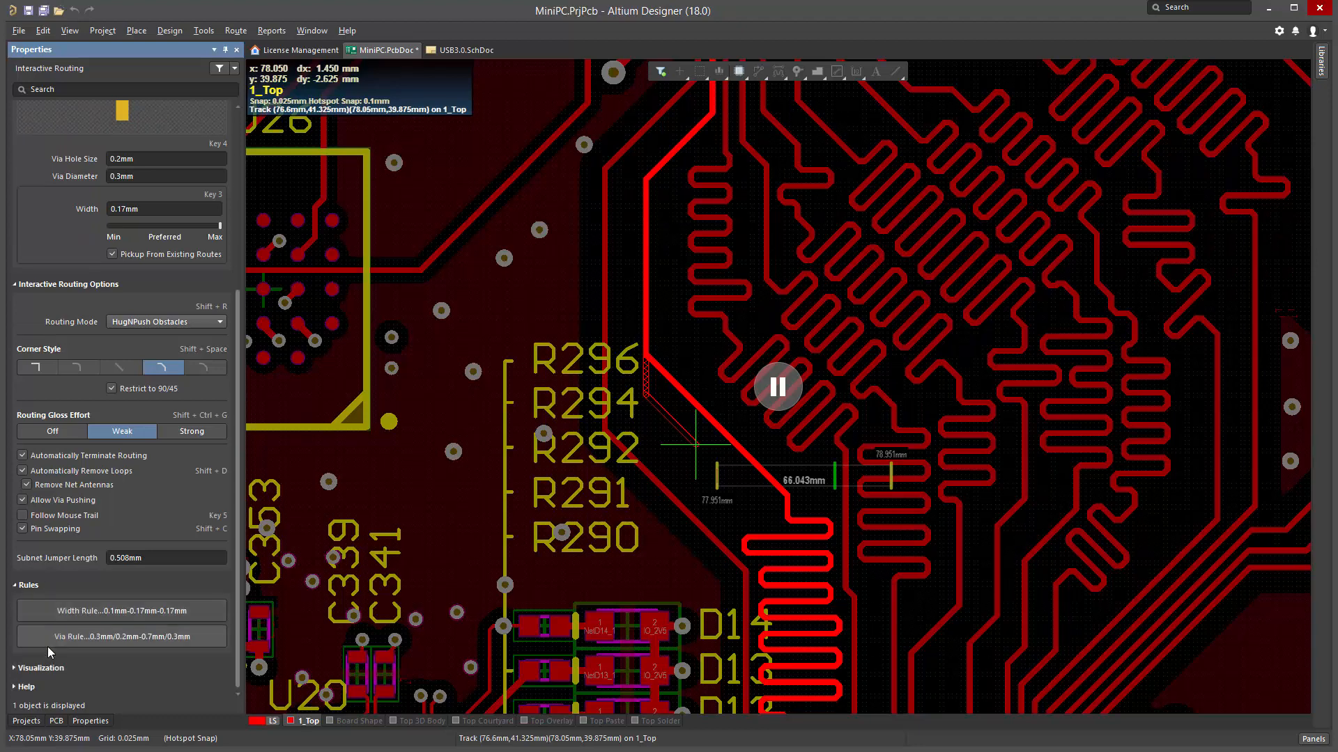
pyautogui.click(38, 670)
pyautogui.scroll(-2, 38, 680)
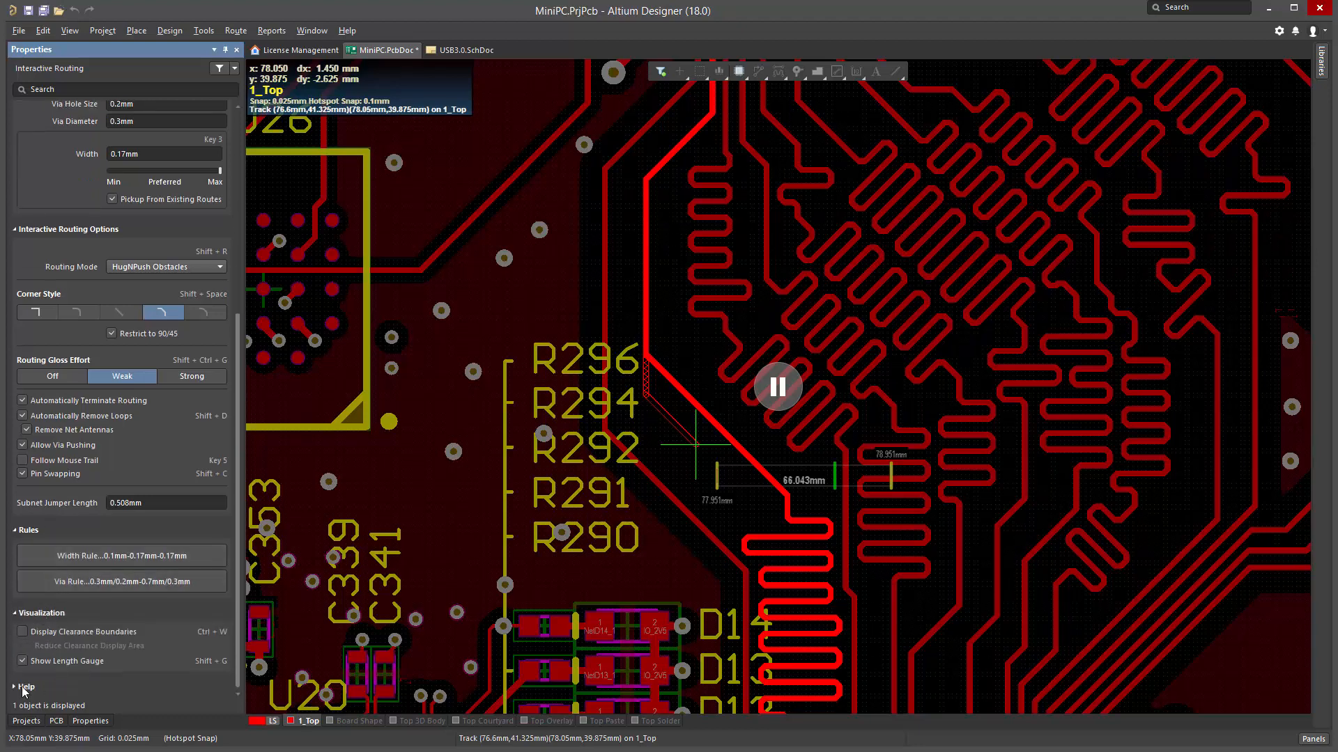
pyautogui.scroll(-6, 99, 544)
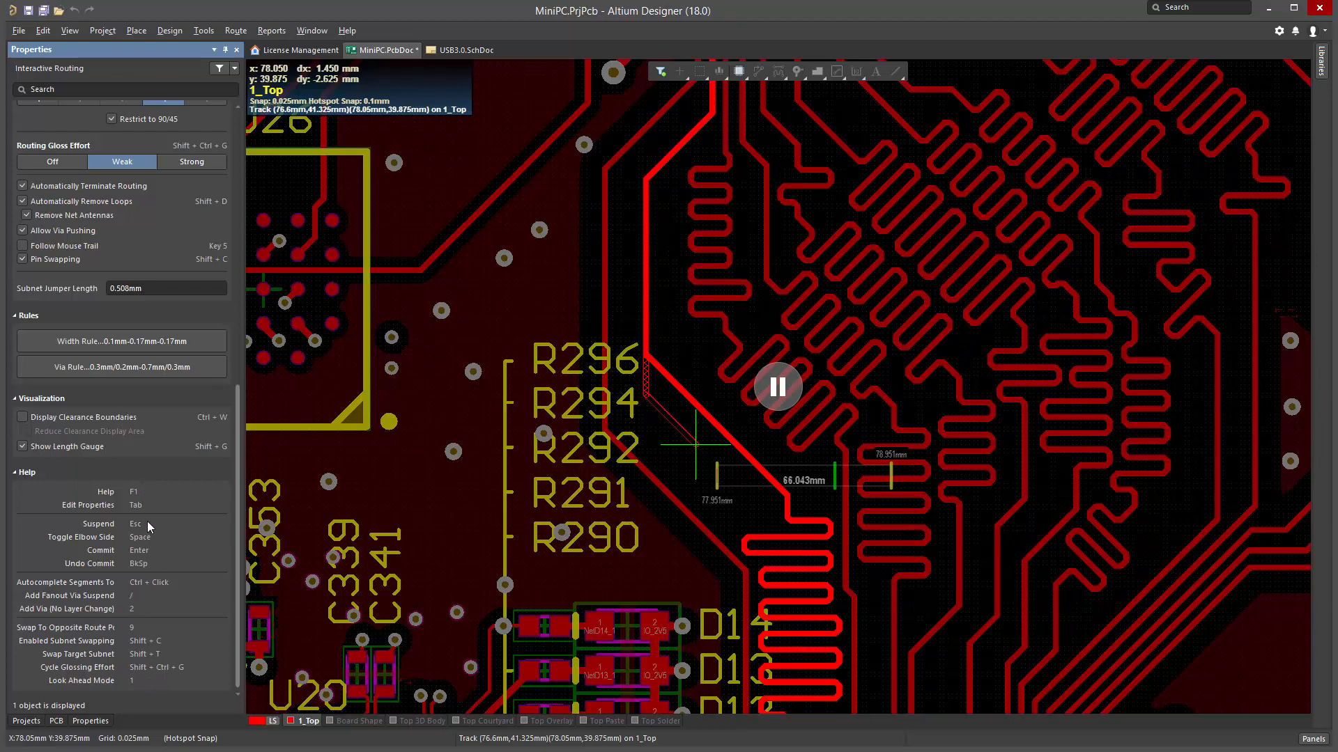
# Enable Display Clearance Boundaries and Reduce Clearance Display Area, and resume routing to inspect the clearances around the track
pyautogui.click(25, 417)
pyautogui.click(27, 432)
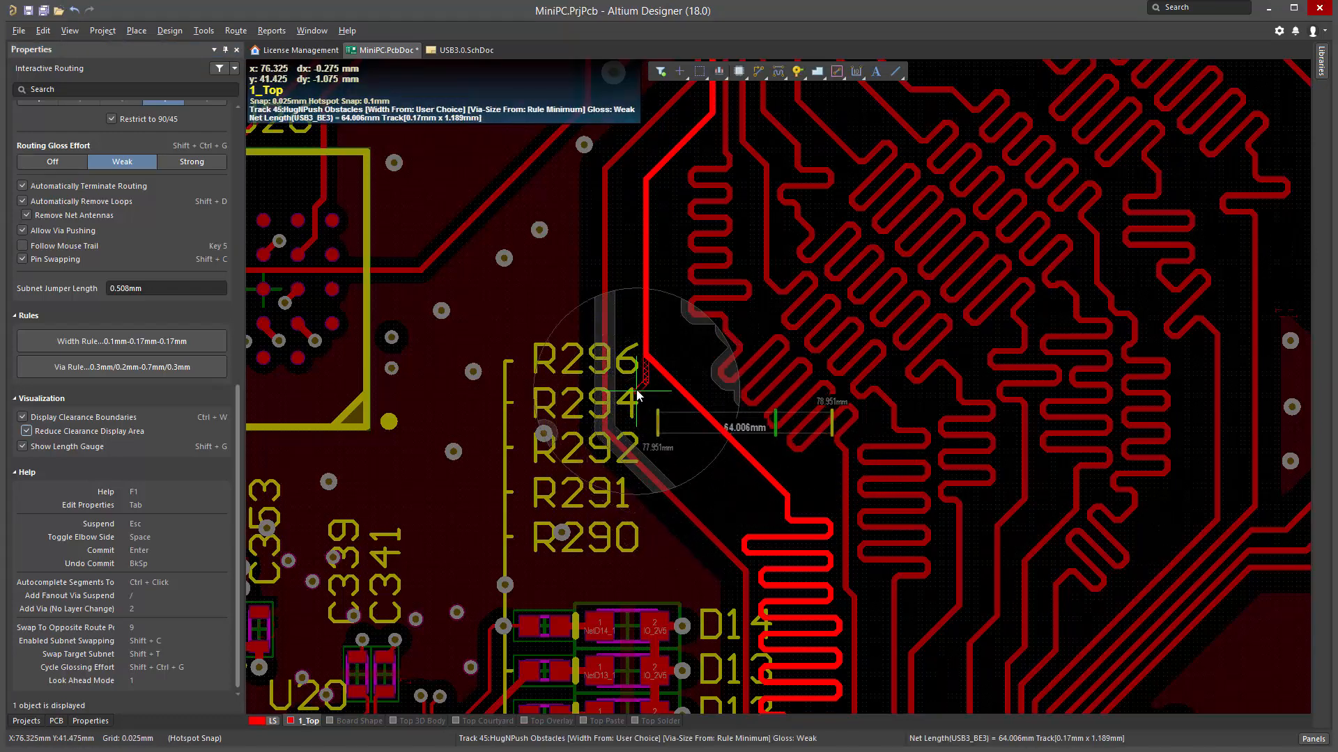
pyautogui.keyDown('ctrl'); pyautogui.scroll(2, 655, 432); pyautogui.keyUp('ctrl')
pyautogui.keyDown('ctrl'); pyautogui.scroll(1, 655, 432); pyautogui.keyUp('ctrl')
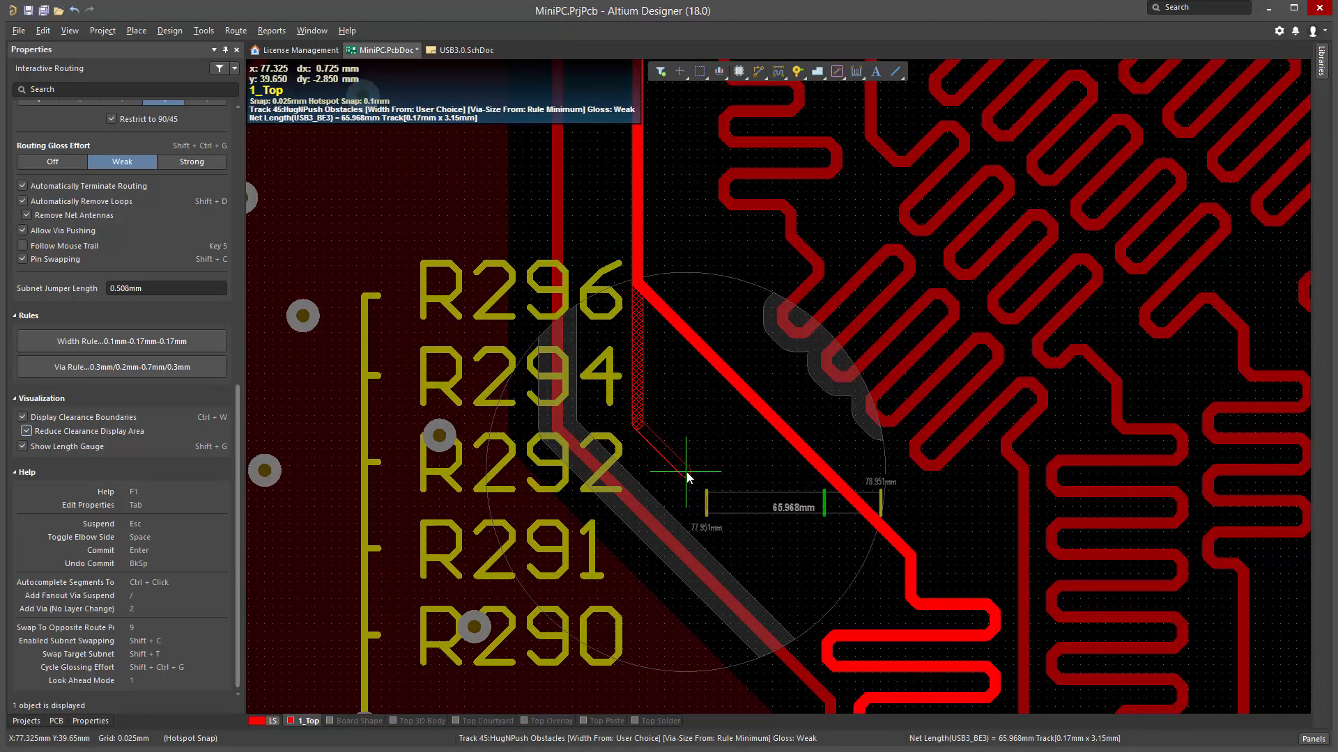
# Pause the routing and collapse the Visualization, Help and Rules sections of the interactive routing properties
pyautogui.press('Tab')
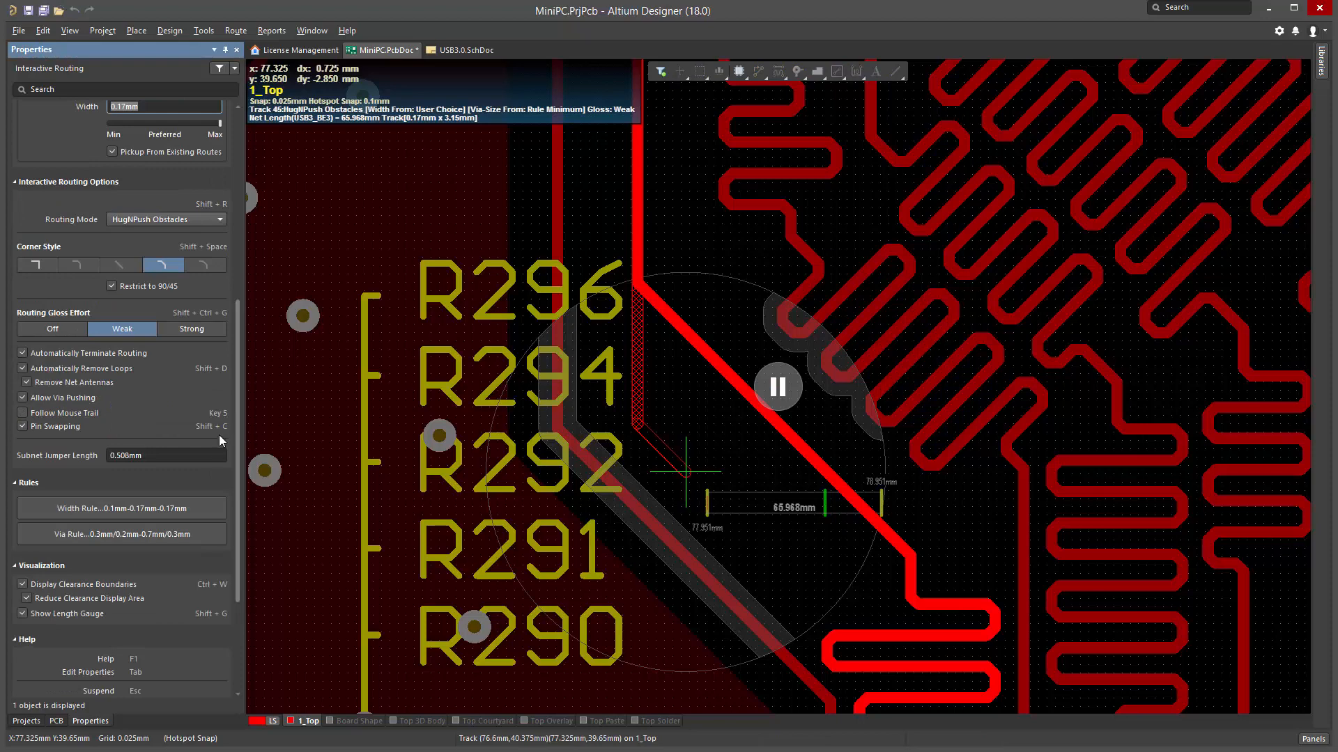
pyautogui.scroll(-5, 239, 435)
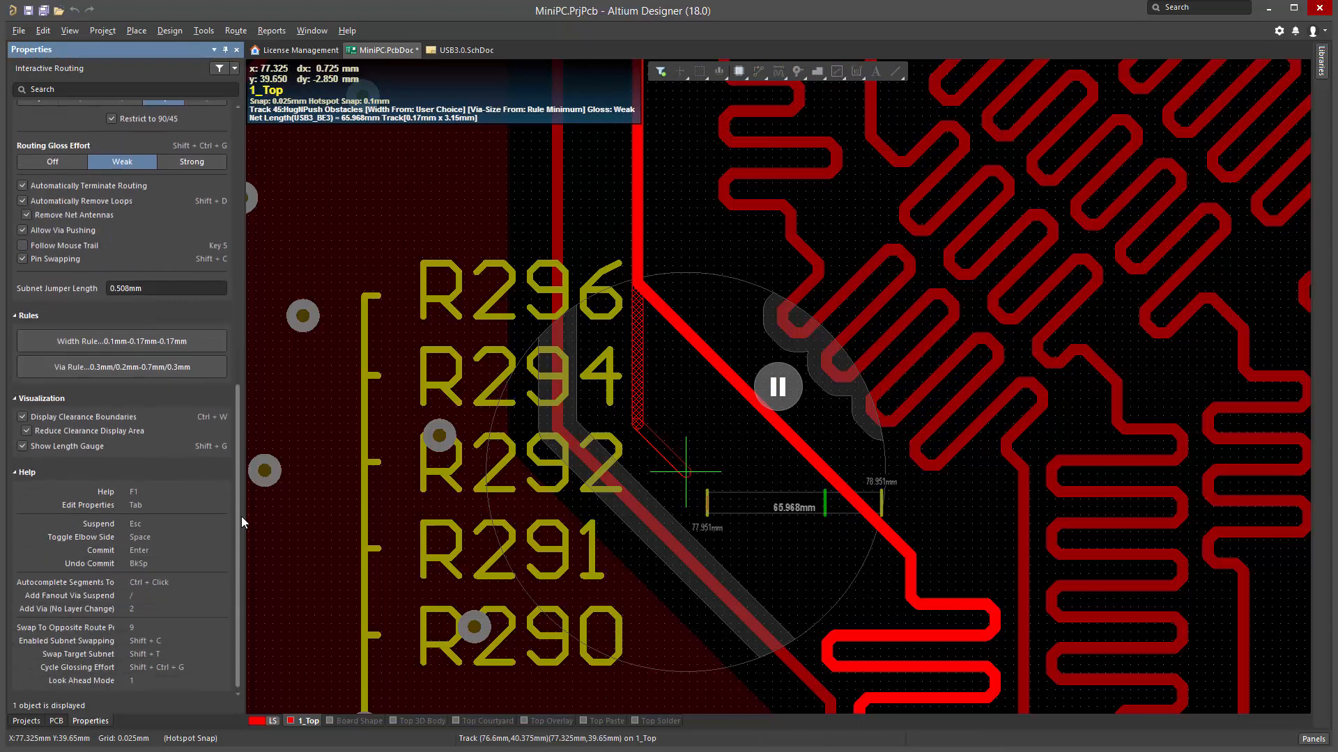
pyautogui.click(41, 400)
pyautogui.click(28, 473)
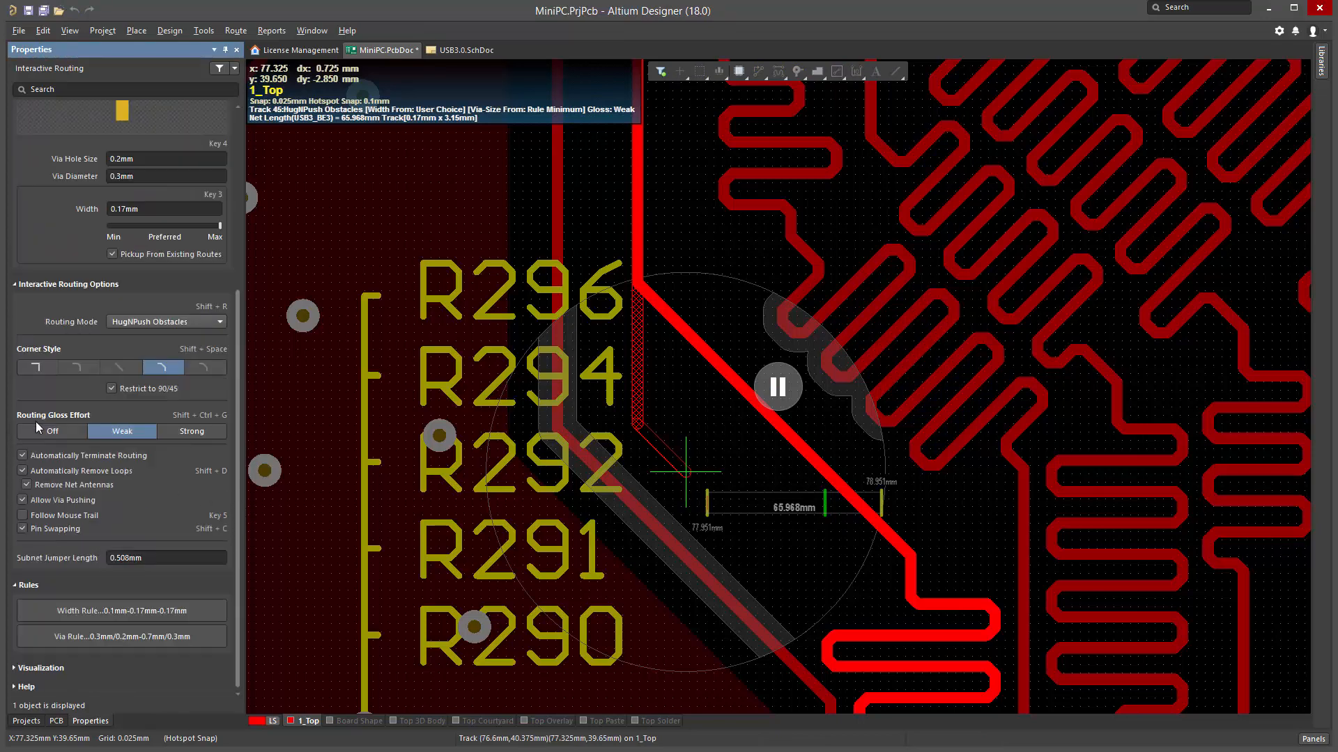
pyautogui.click(39, 587)
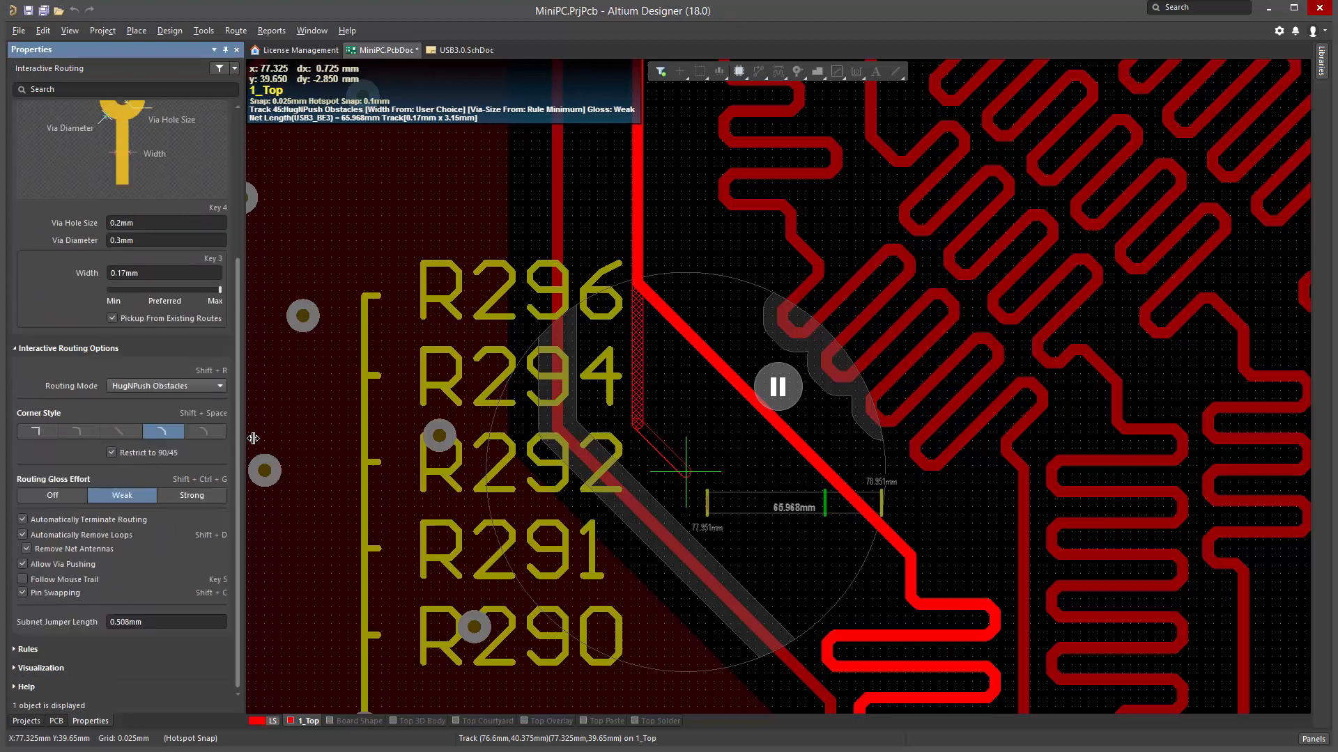
pyautogui.scroll(3, 237, 457)
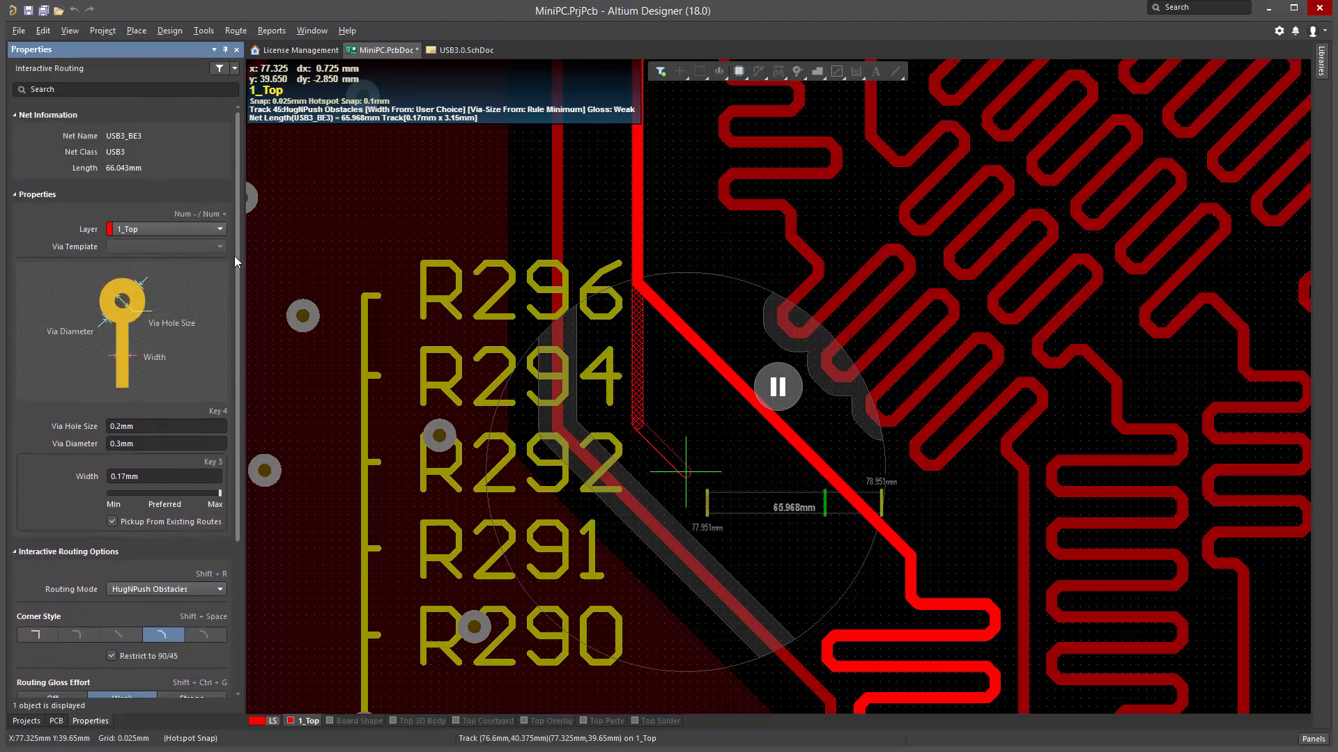
# Review the available Routing Mode choices in the Interactive Routing Options, keeping HugNPush Obstacles
pyautogui.scroll(-3, 233, 461)
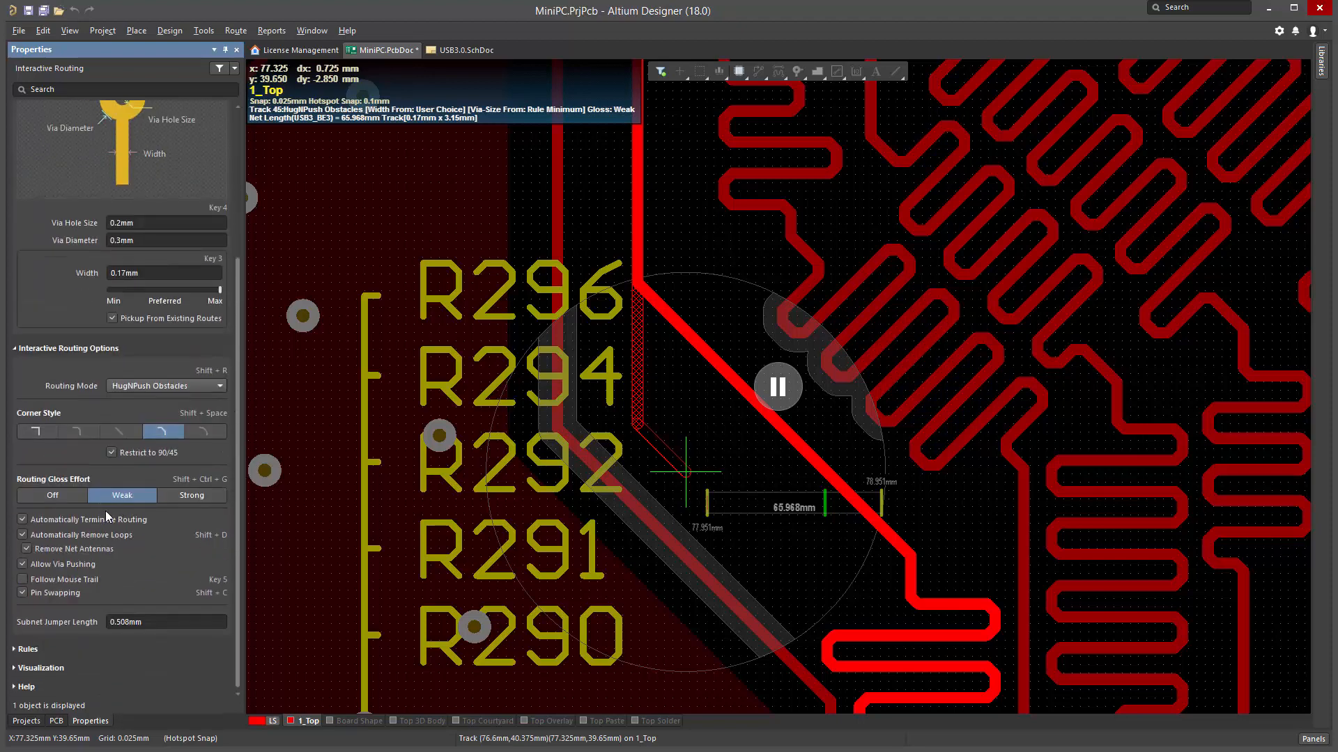
pyautogui.click(220, 387)
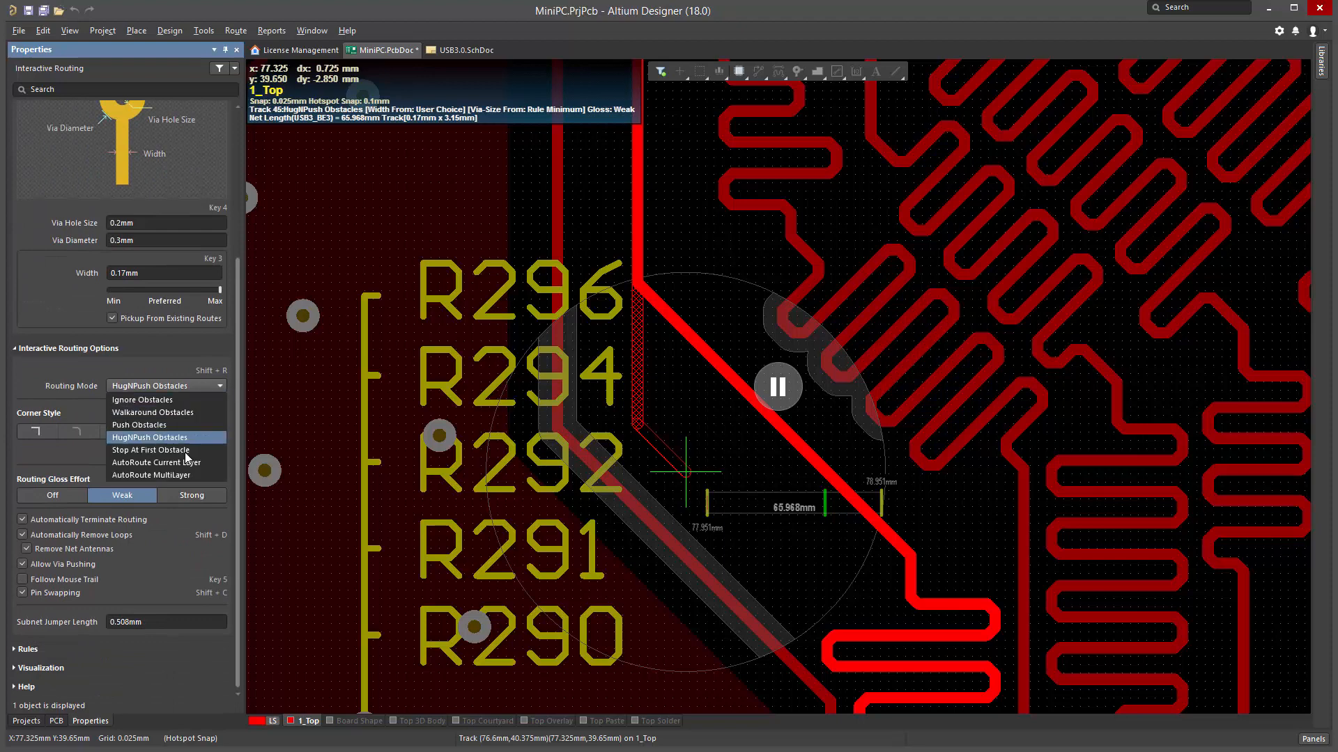
pyautogui.click(70, 410)
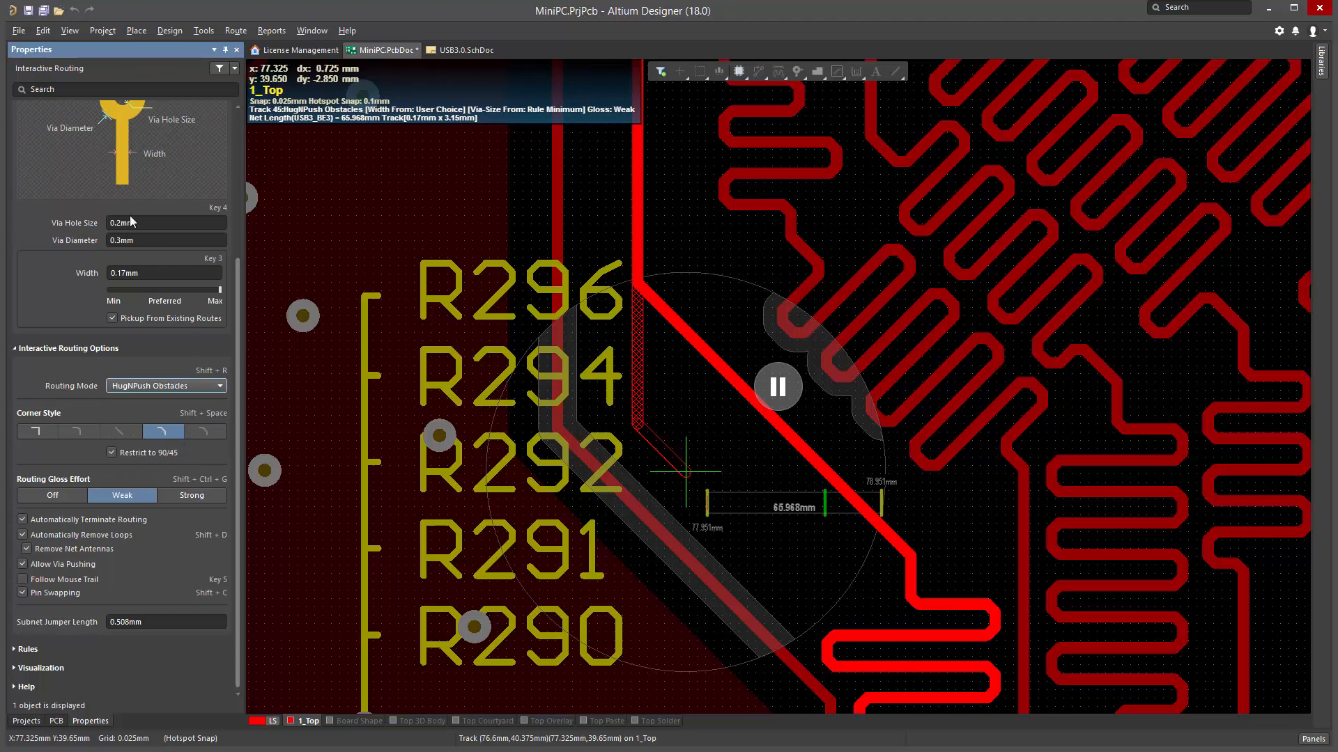
pyautogui.moveTo(242, 348); pyautogui.dragTo(237, 181)
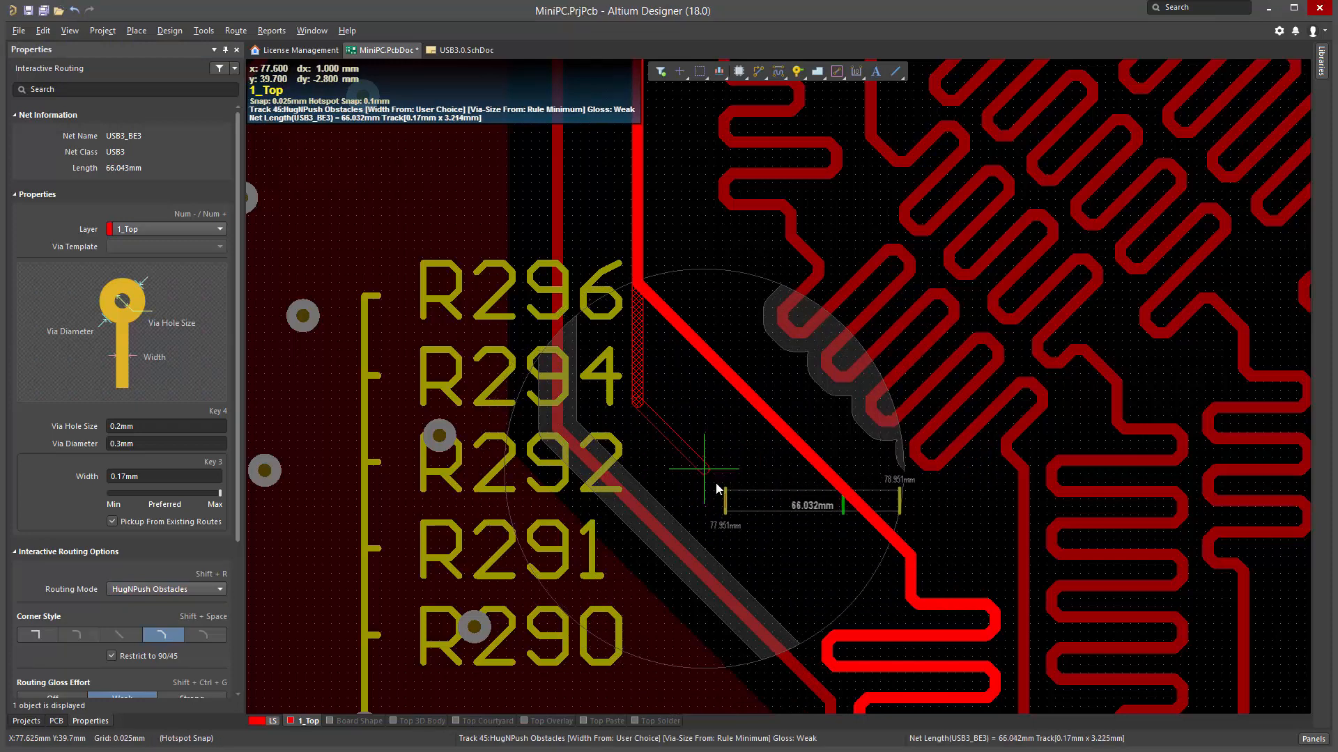
# Resume routing, place the new USB3_BE3 track segments beside R292 and end interactive routing
pyautogui.click(721, 491)
pyautogui.press('Escape')
pyautogui.press('Escape')
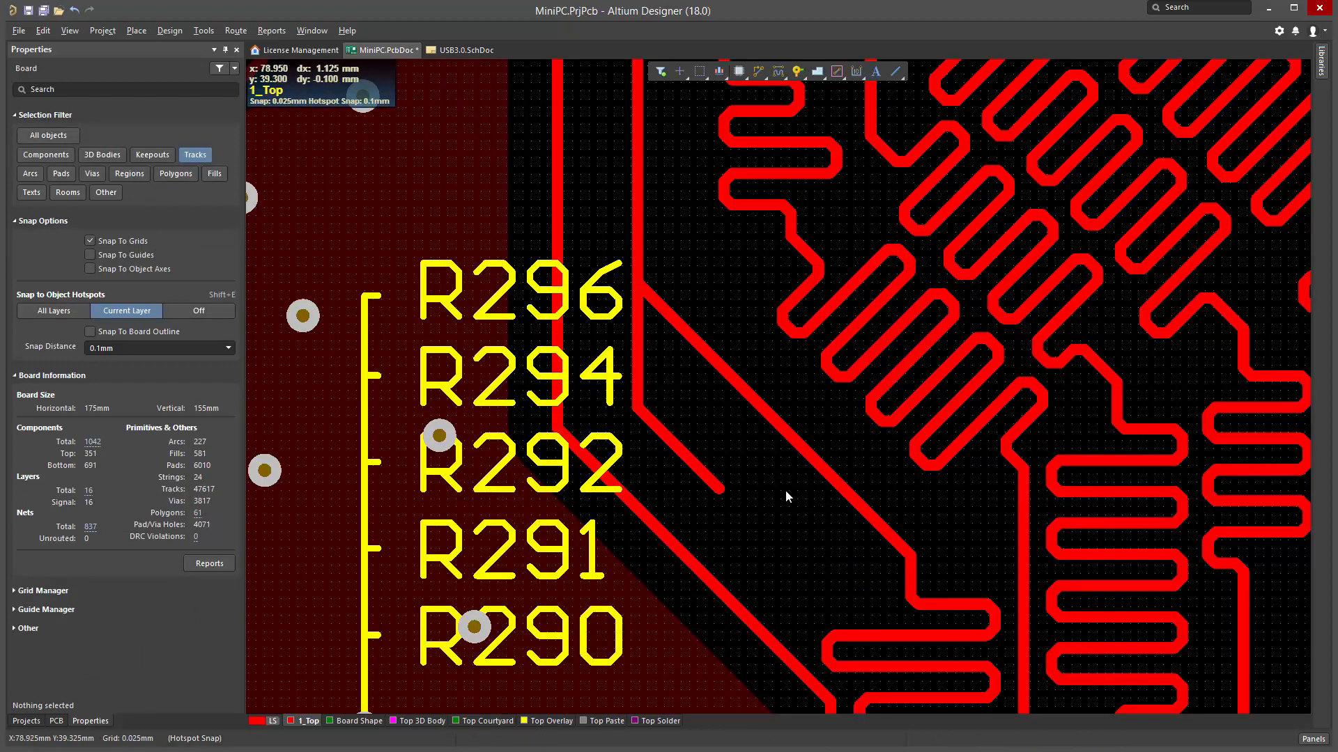
# Select the diagonal USB3_BE3 track and review its properties, including the Solder Mask Expansion section
pyautogui.scroll(2, 783, 489)
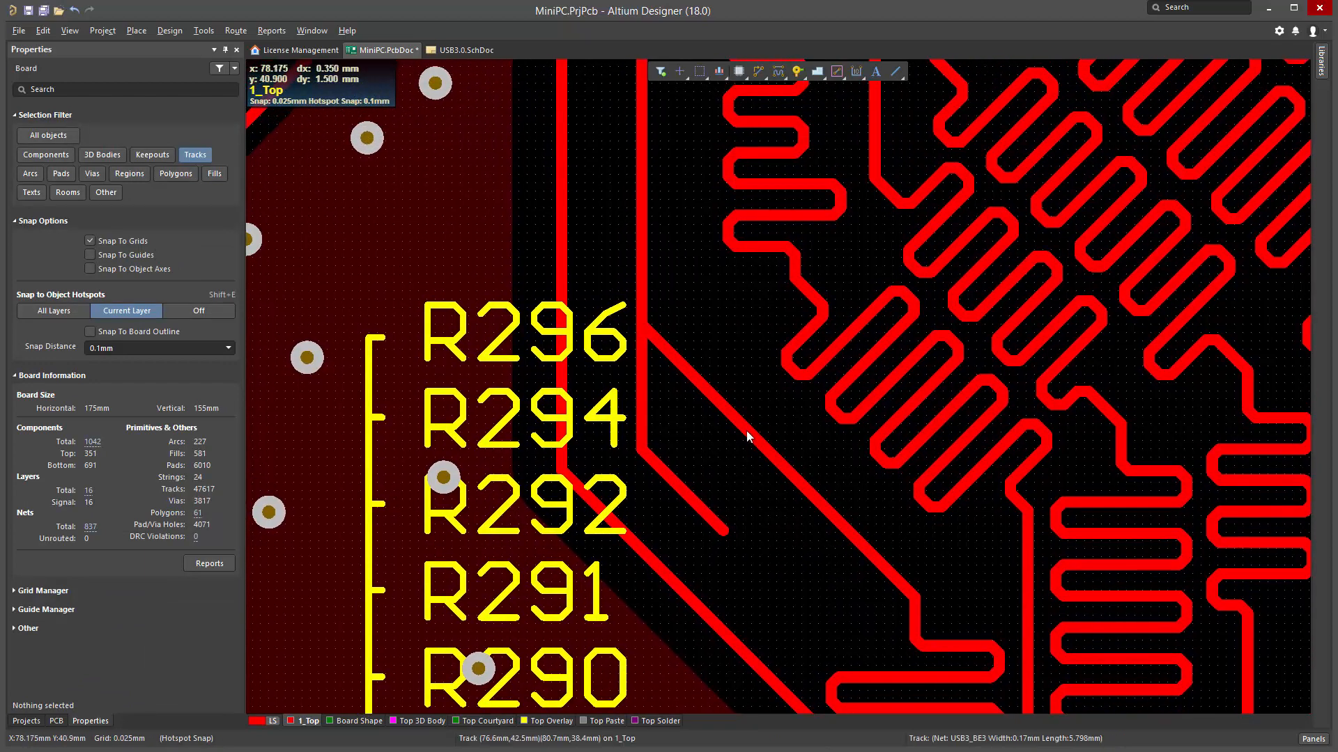
pyautogui.click(749, 437)
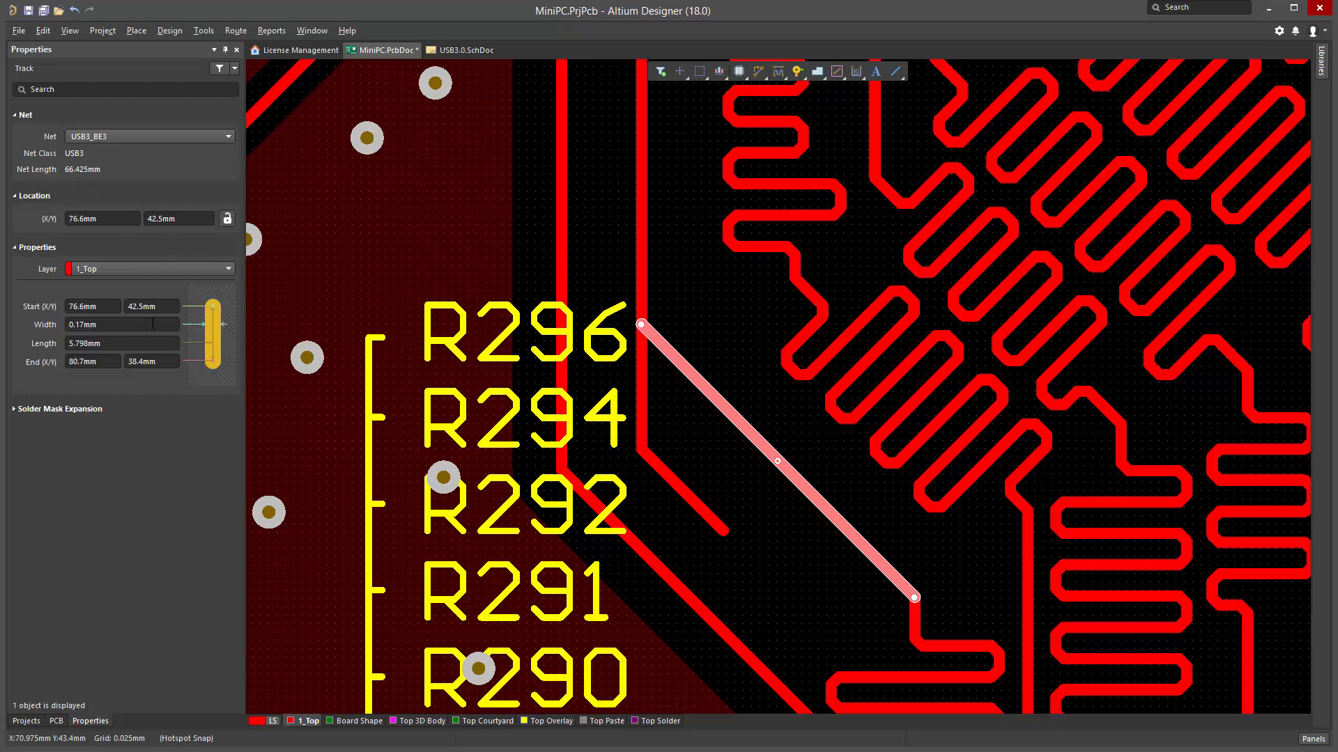
pyautogui.click(30, 411)
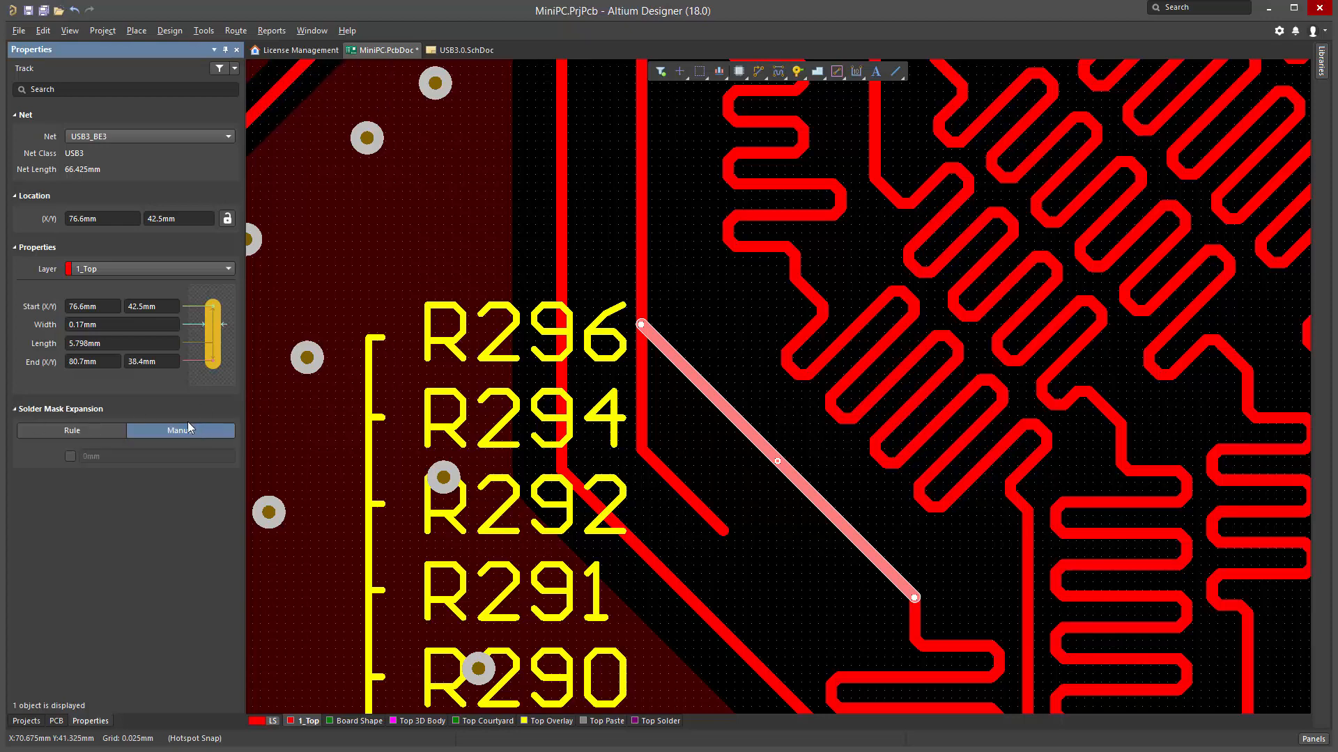
pyautogui.click(69, 409)
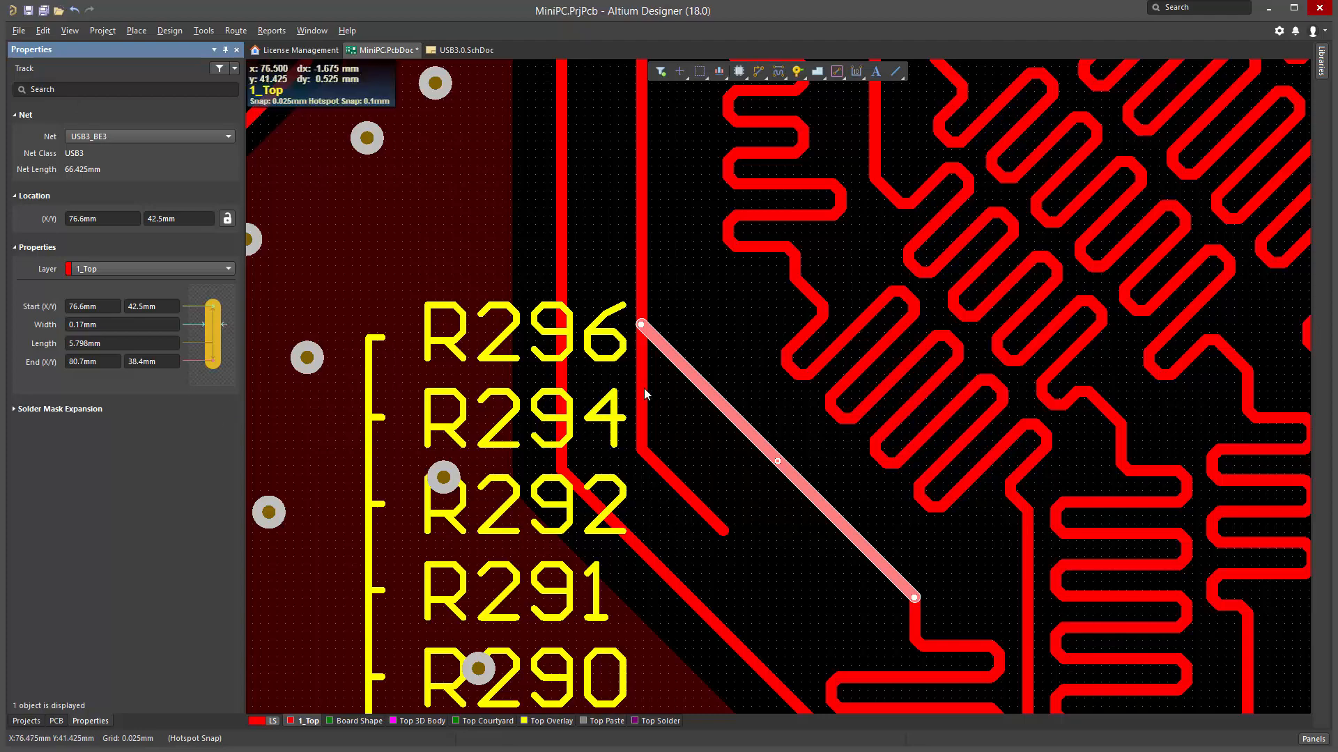
# Clear the track selection, limit the selection filter to Components only and select the USB3.0 connector J22
pyautogui.keyDown('ctrl'); pyautogui.scroll(-8, 764, 256); pyautogui.keyUp('ctrl')
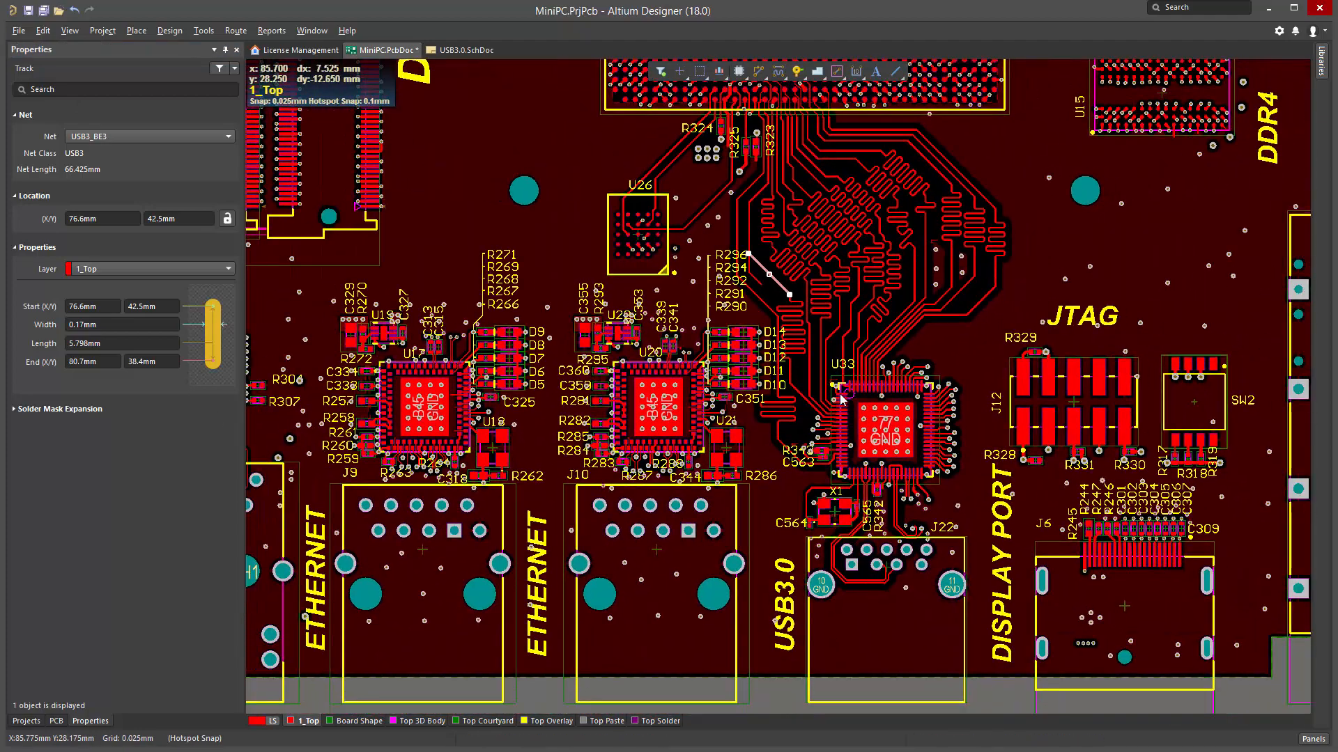
pyautogui.moveTo(840, 395); pyautogui.dragTo(716, 221, button='right')
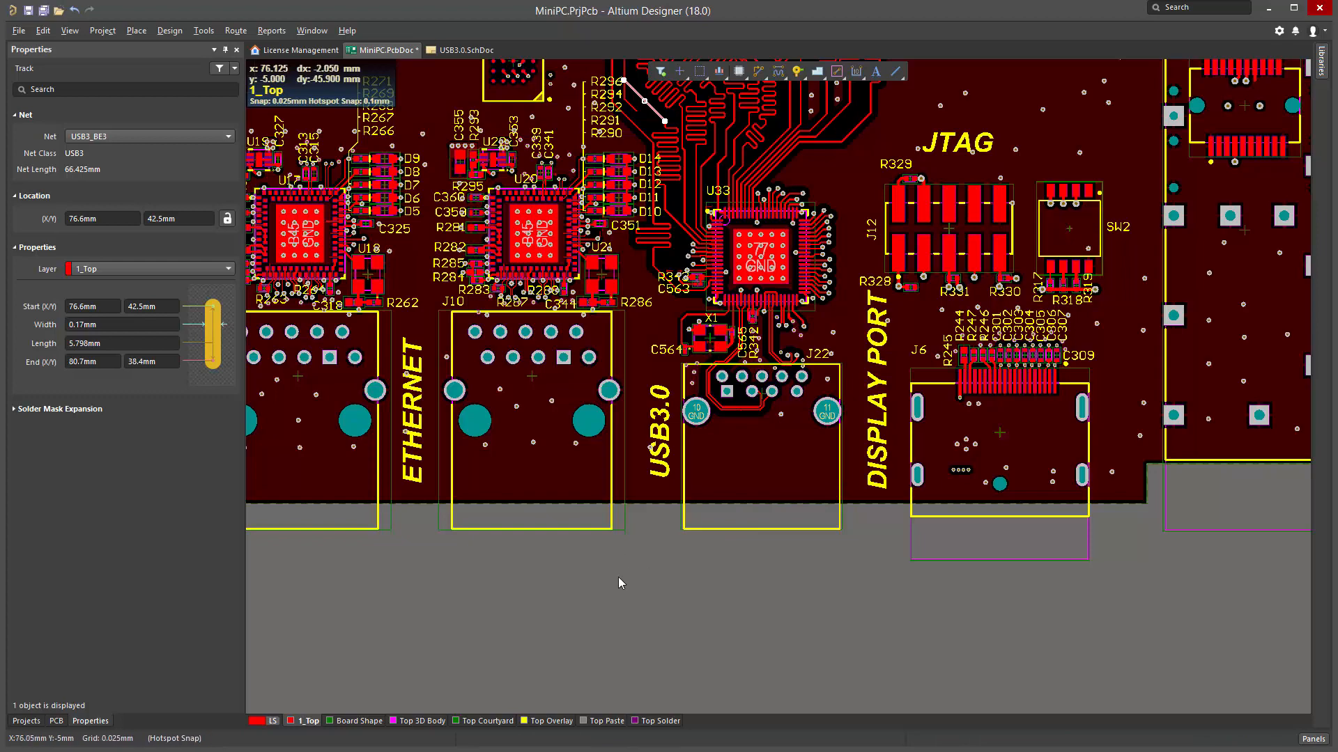
pyautogui.click(621, 602)
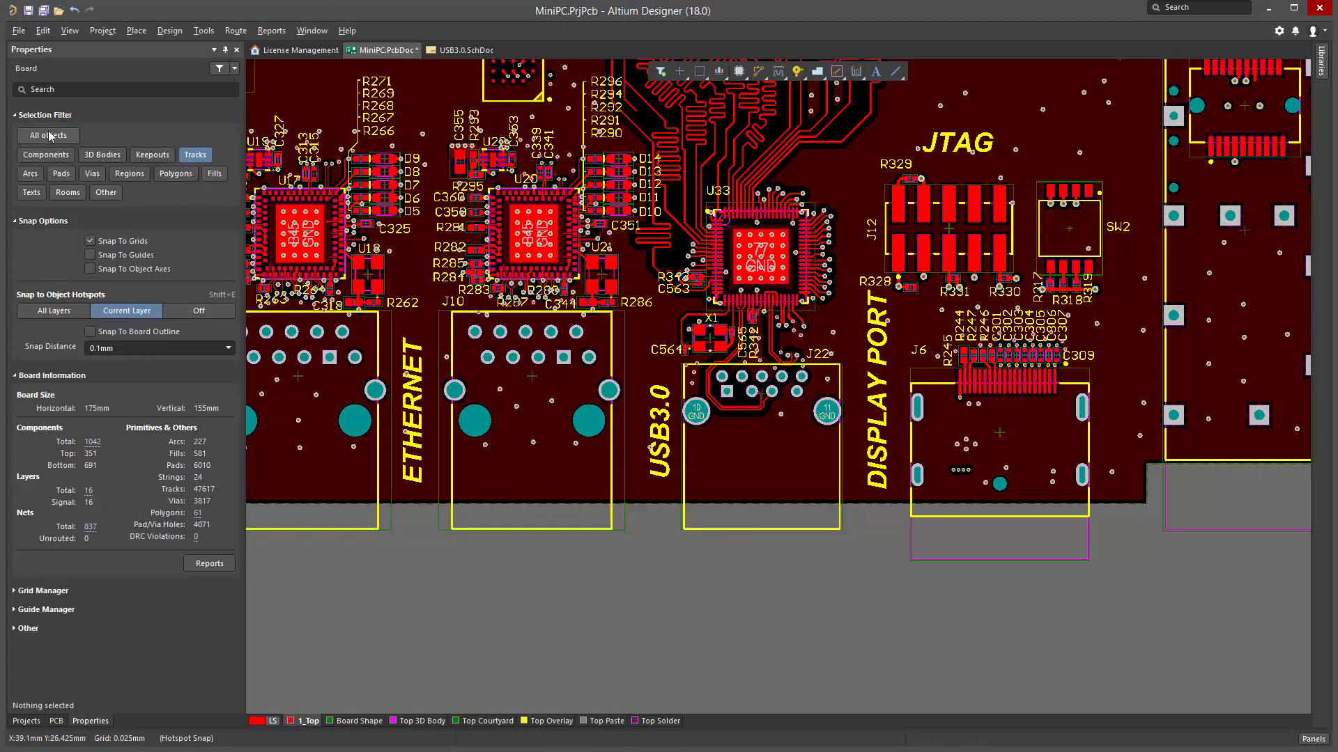
pyautogui.click(35, 155)
pyautogui.click(193, 157)
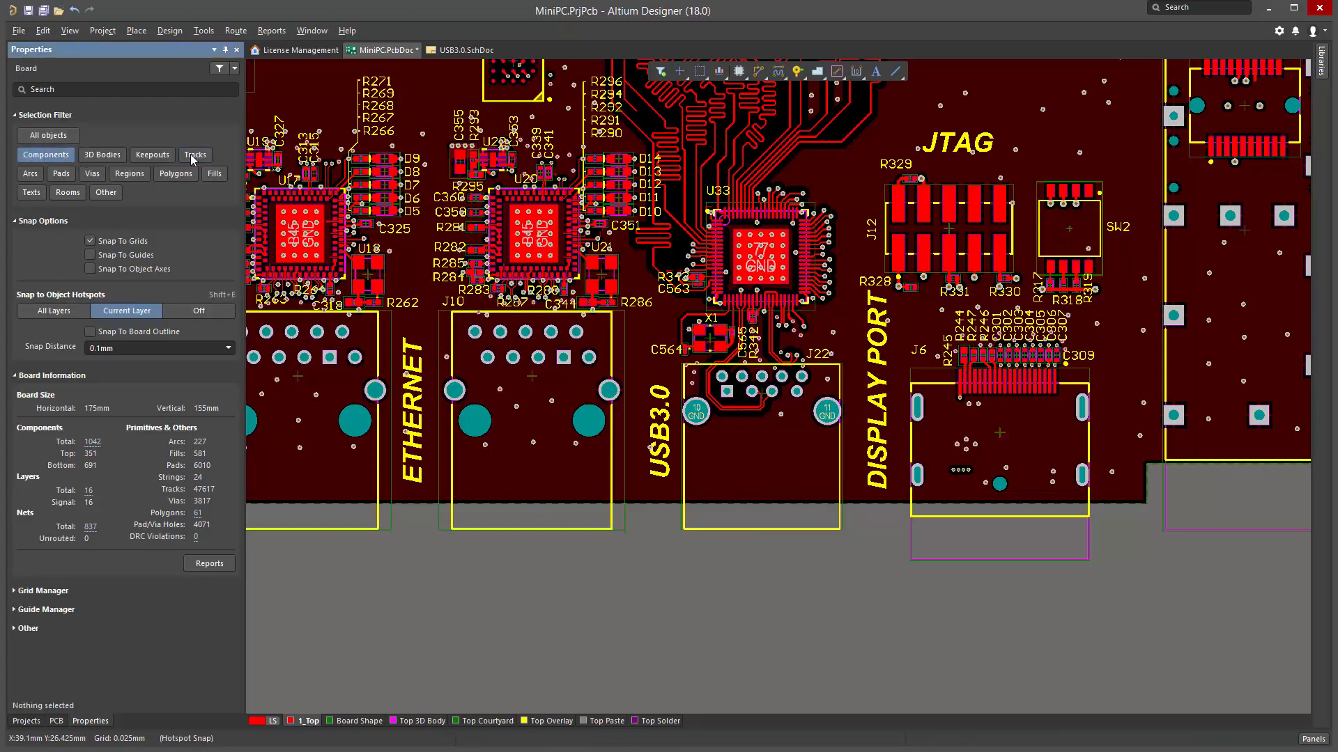
pyautogui.moveTo(722, 575); pyautogui.dragTo(667, 512)
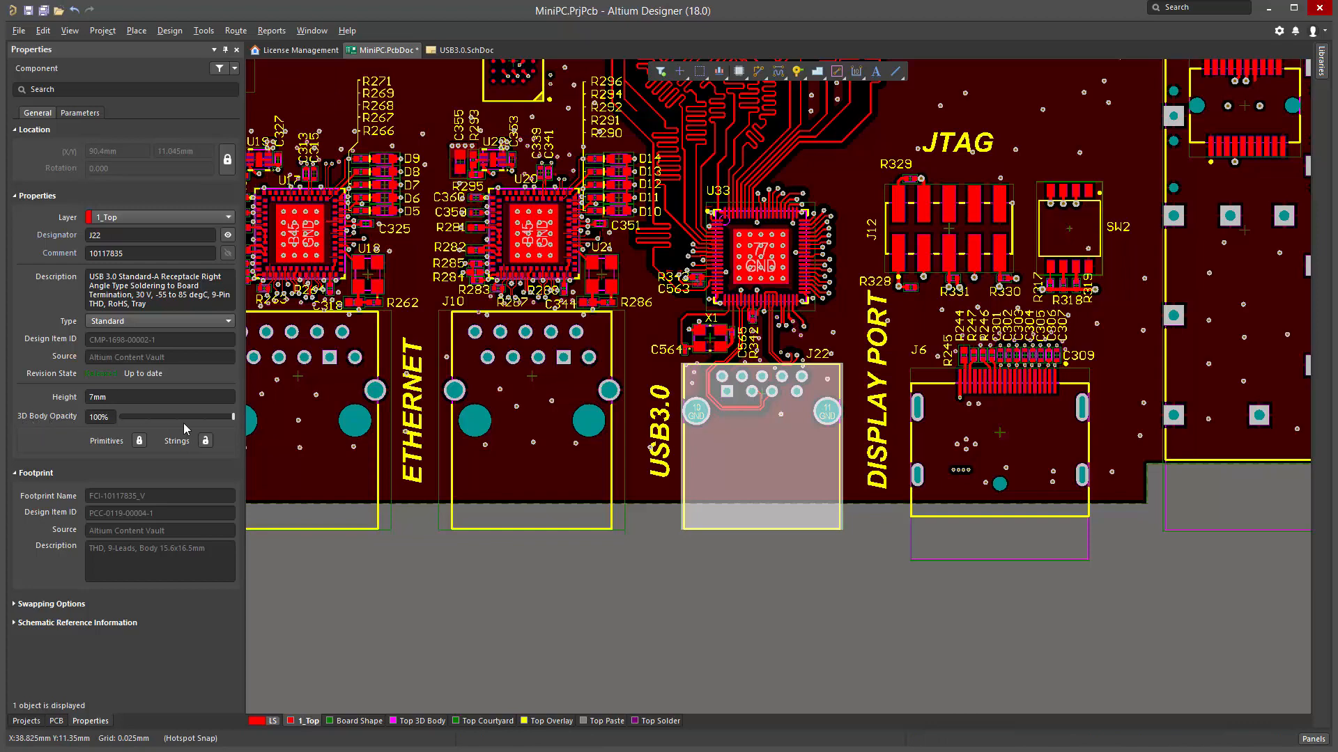
# Set J22's 3D body opacity to 38%, deselect it and switch the board to 3D view
pyautogui.moveTo(234, 416); pyautogui.dragTo(226, 418)
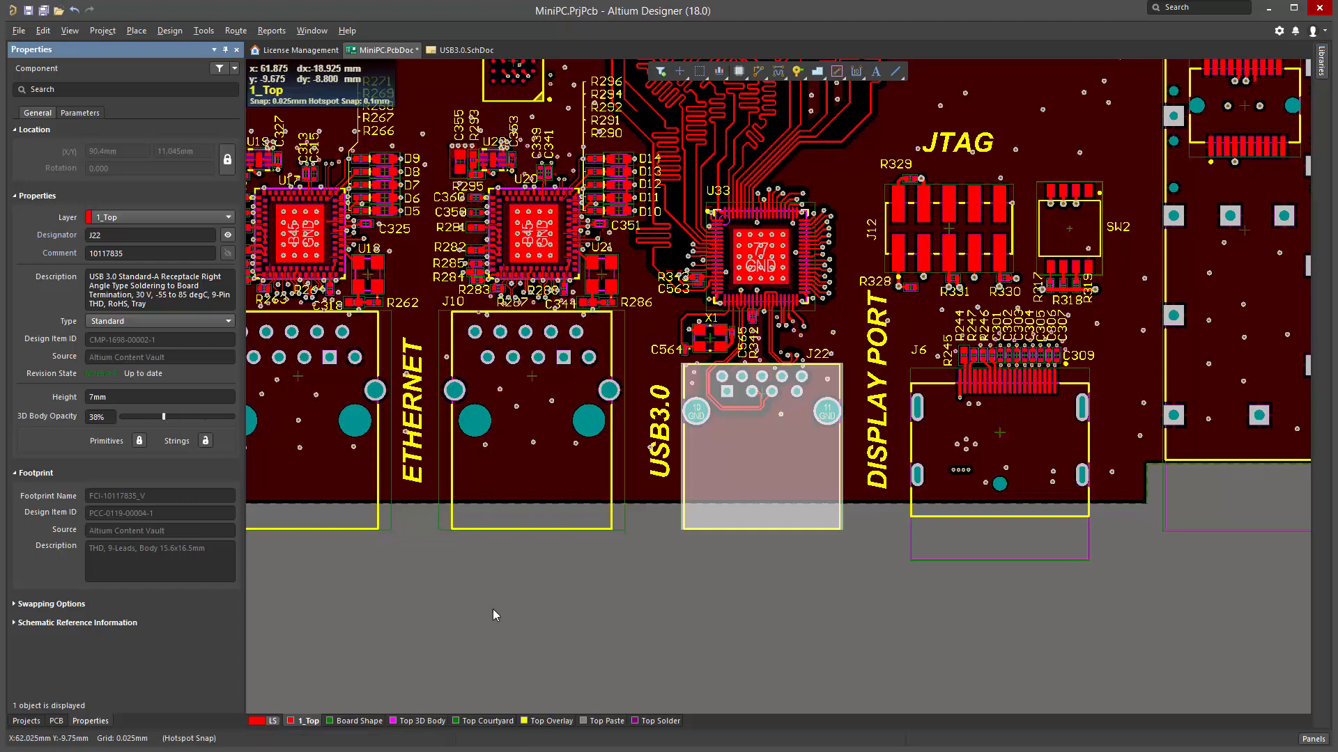
pyautogui.moveTo(493, 611); pyautogui.dragTo(507, 632, button='right')
pyautogui.click(710, 599)
pyautogui.press('3')
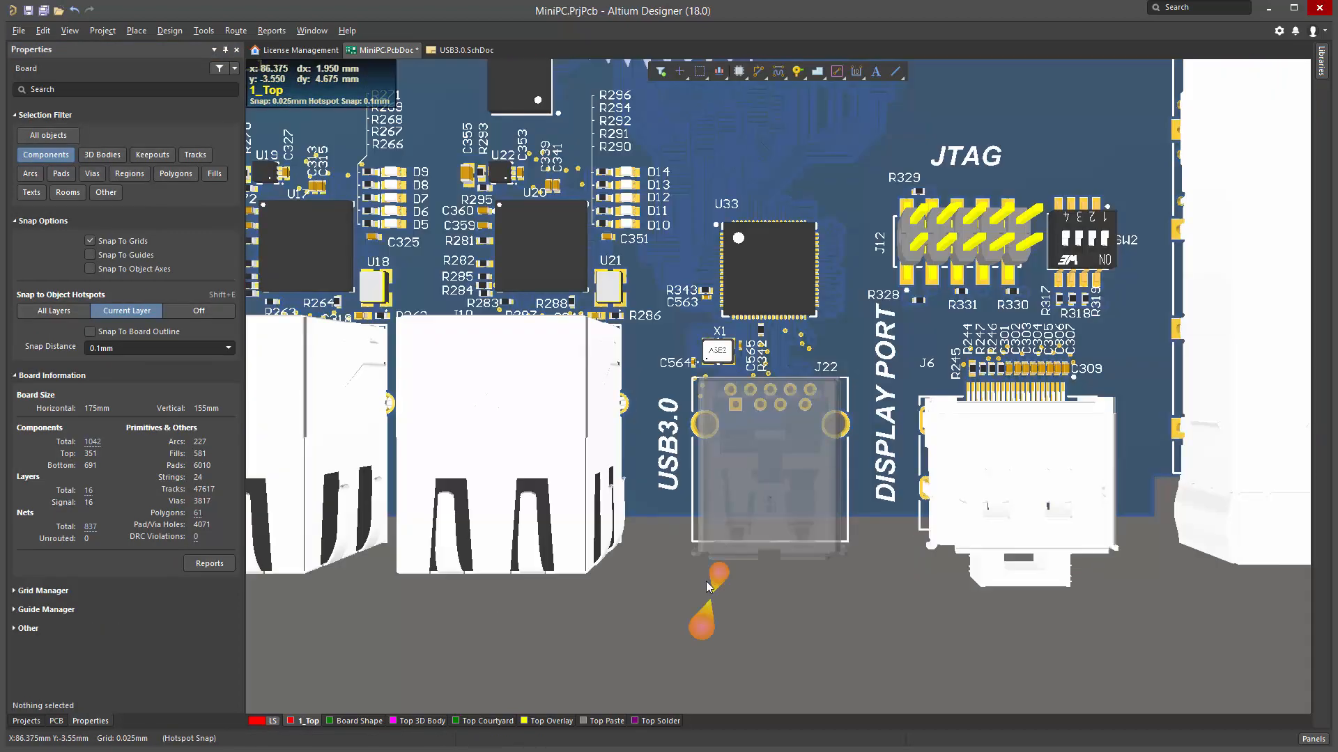
# Tilt the 3D board, select connector J22 and set its 3D body opacity to 75%
pyautogui.keyDown('shift'); pyautogui.moveTo(711, 599); pyautogui.dragTo(720, 549, button='right'); pyautogui.keyUp('shift')
pyautogui.click(720, 549)
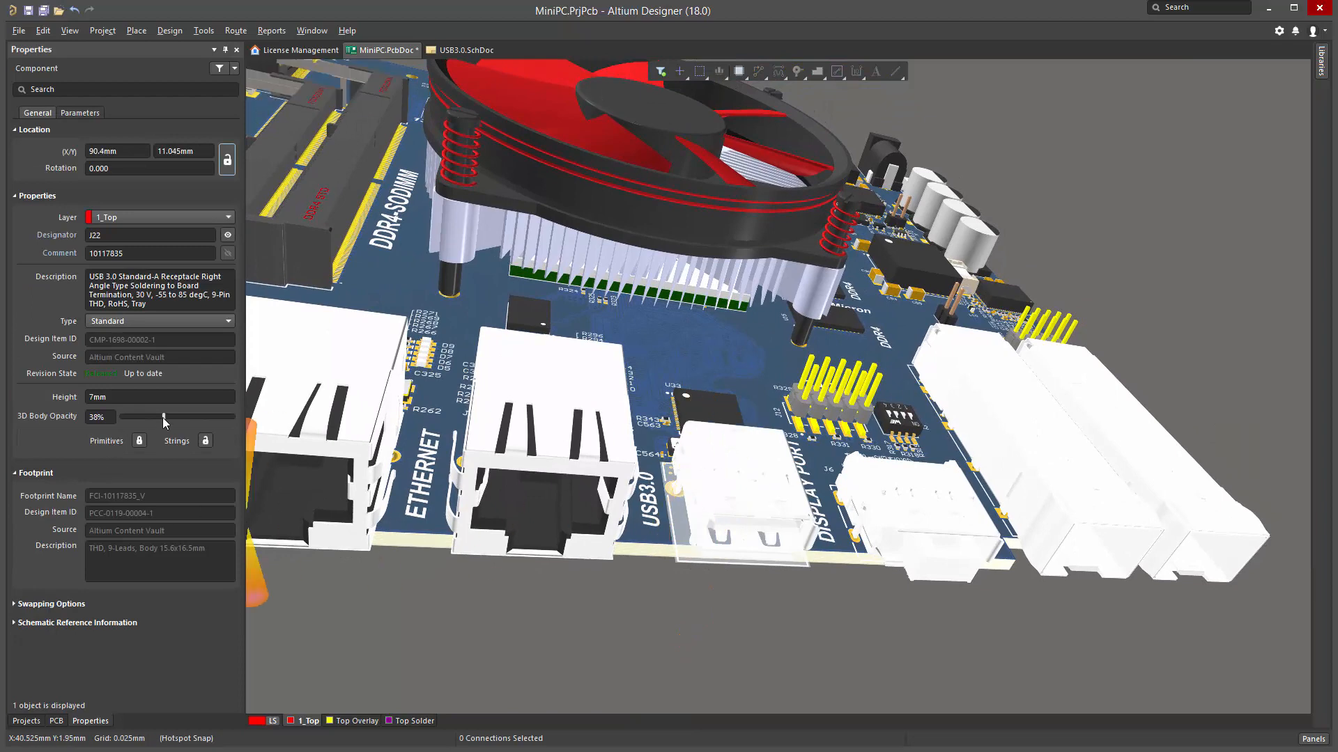
pyautogui.moveTo(163, 418); pyautogui.dragTo(172, 419)
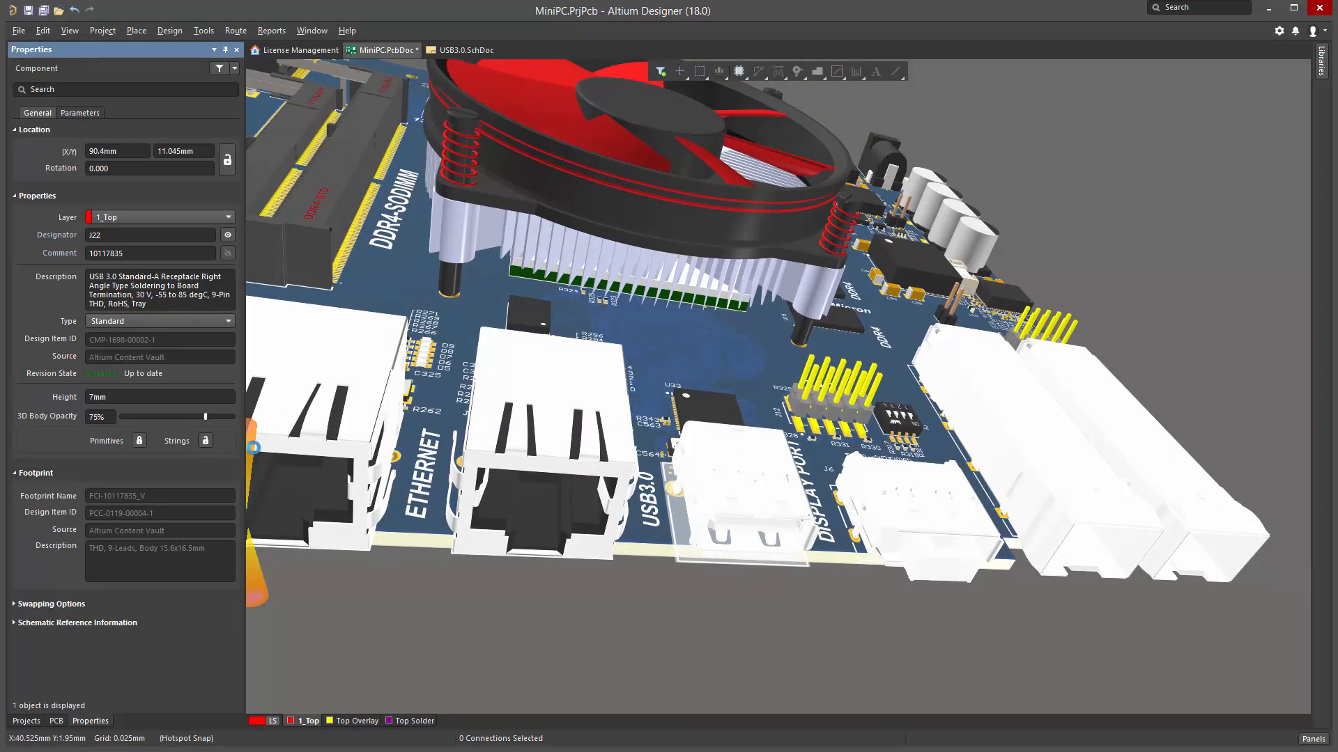
pyautogui.click(730, 628)
pyautogui.moveTo(730, 629); pyautogui.dragTo(740, 654, button='right')
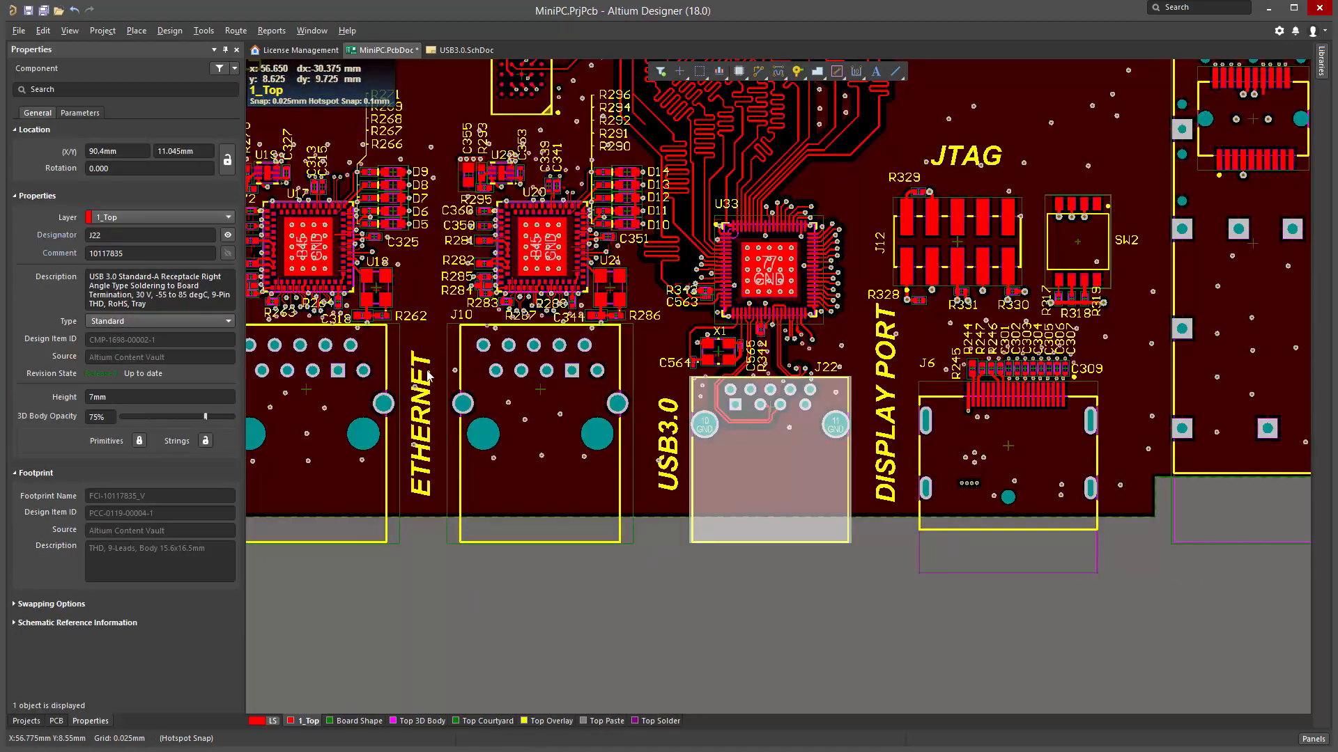
# Collapse and re-expand J22's Footprint section, and compare its General and Parameters properties
pyautogui.click(32, 473)
pyautogui.click(31, 473)
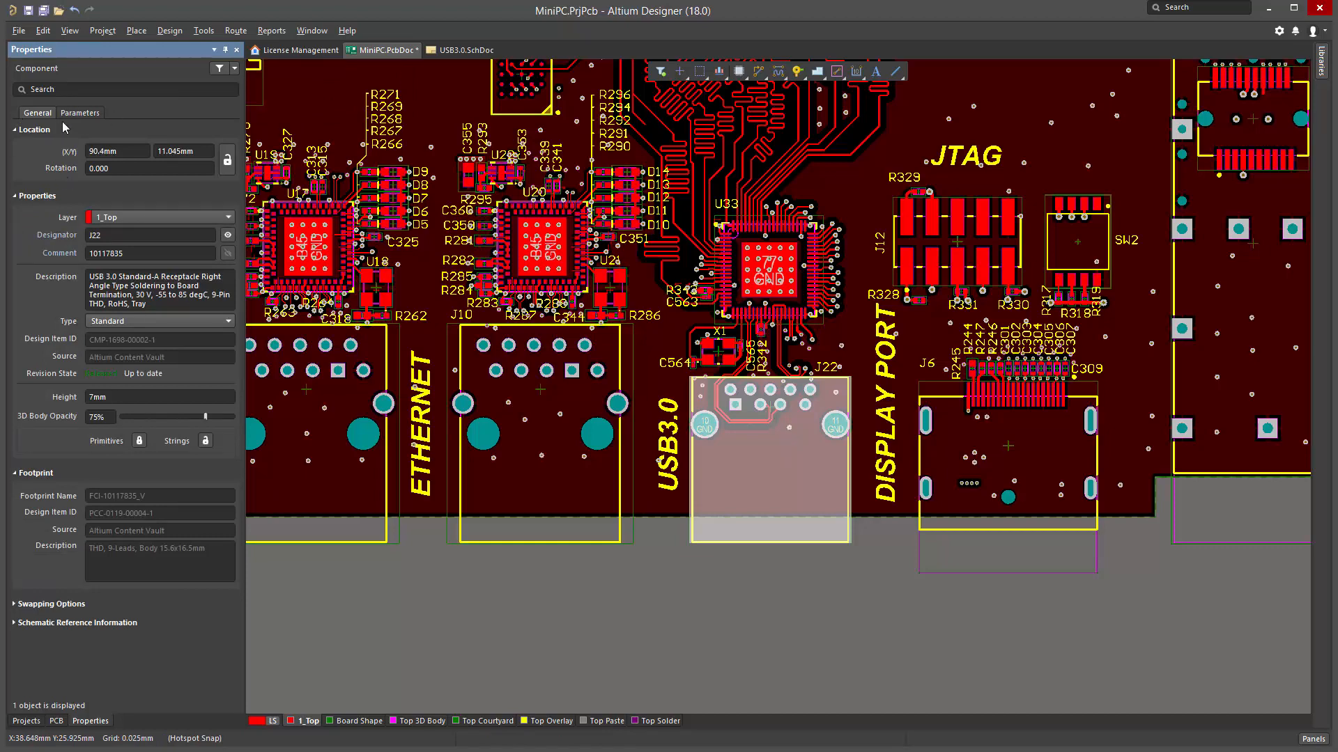
pyautogui.click(79, 115)
pyautogui.click(43, 114)
pyautogui.click(93, 115)
pyautogui.click(29, 114)
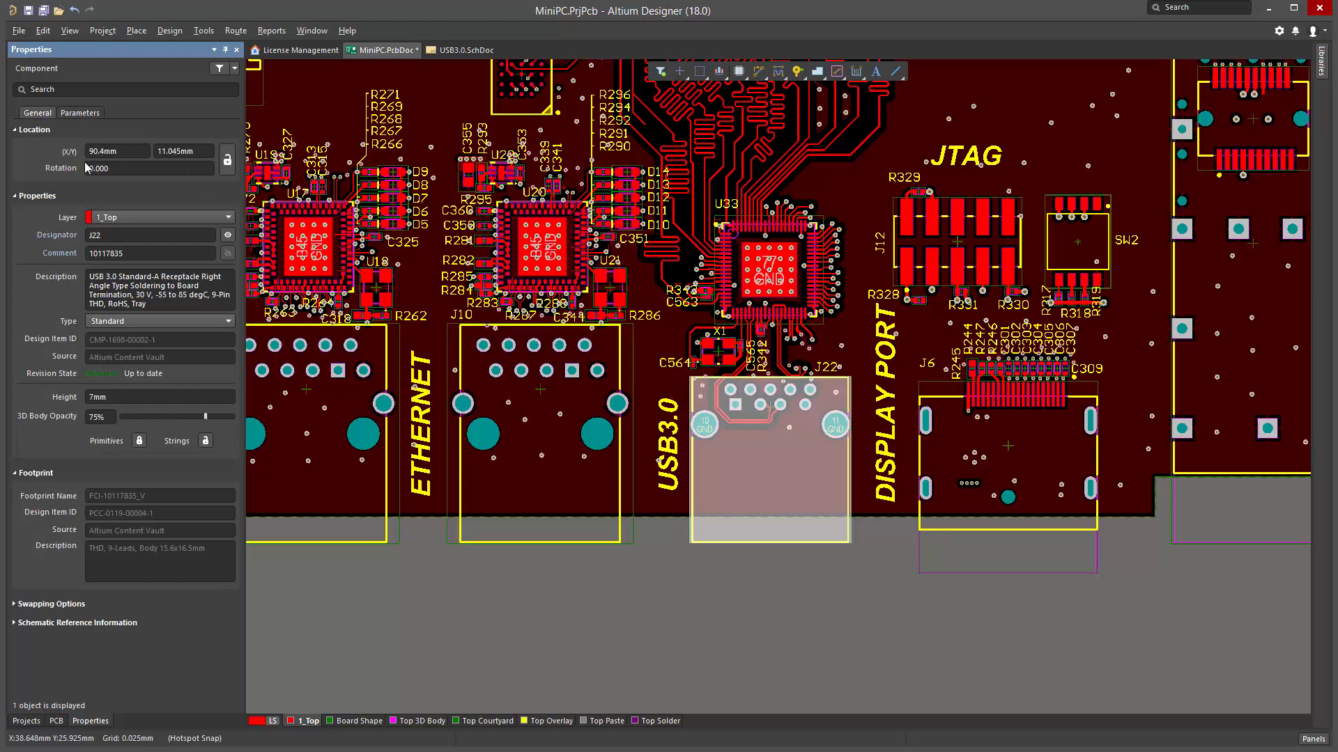